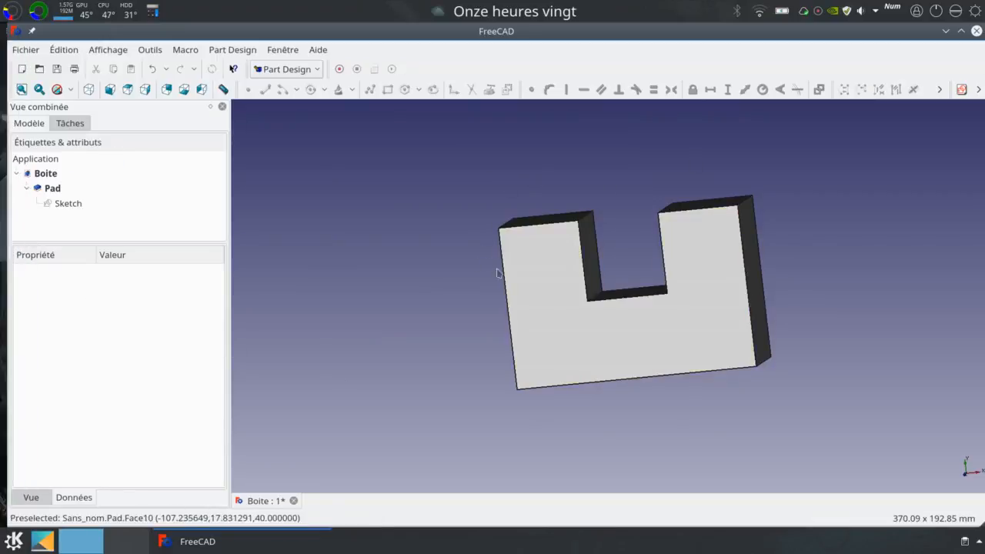
# Create a new sketch on the U-shaped front face of the pad, using the Sketcher workbench
pyautogui.click(544, 323)
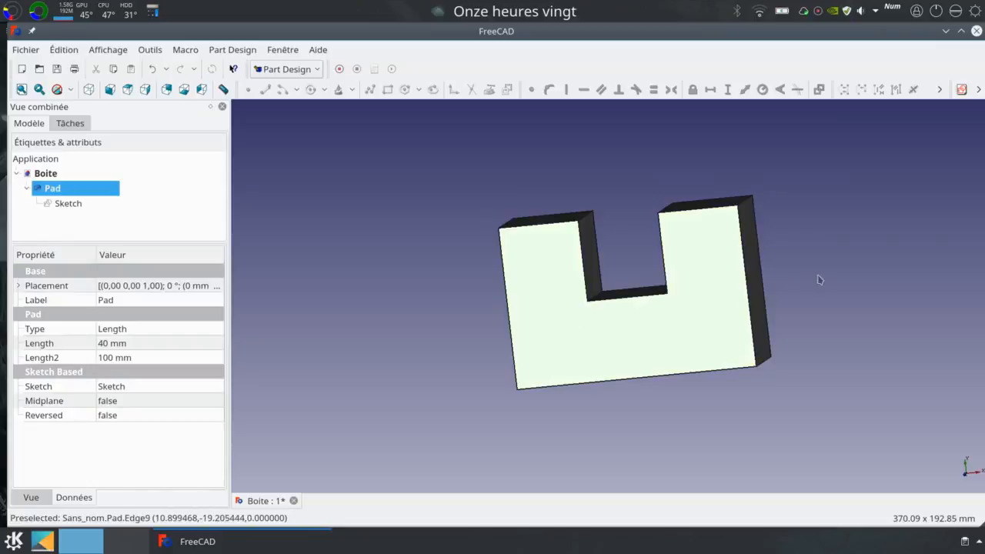
pyautogui.moveTo(841, 268); pyautogui.dragTo(762, 323, button='middle')
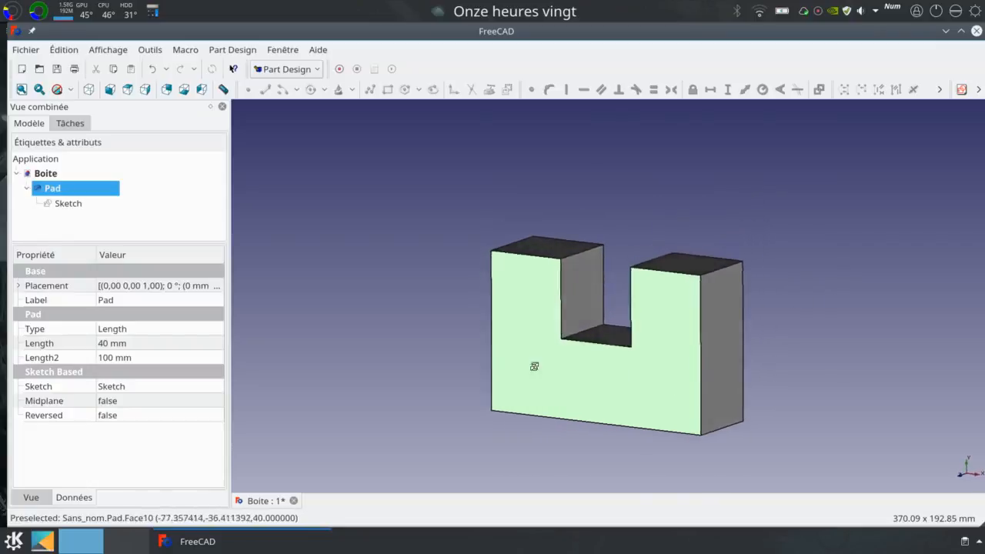
pyautogui.click(500, 359)
pyautogui.click(506, 357)
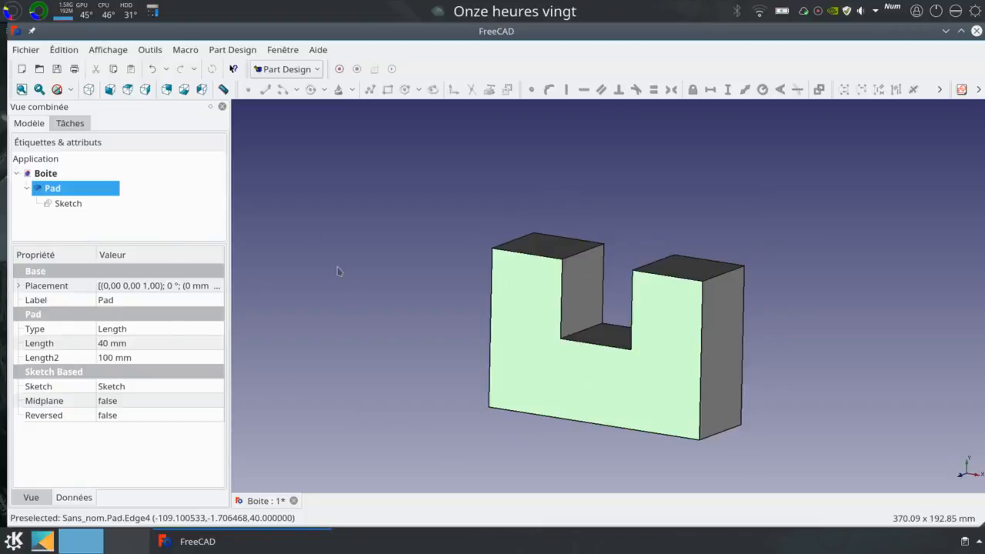
pyautogui.click(317, 71)
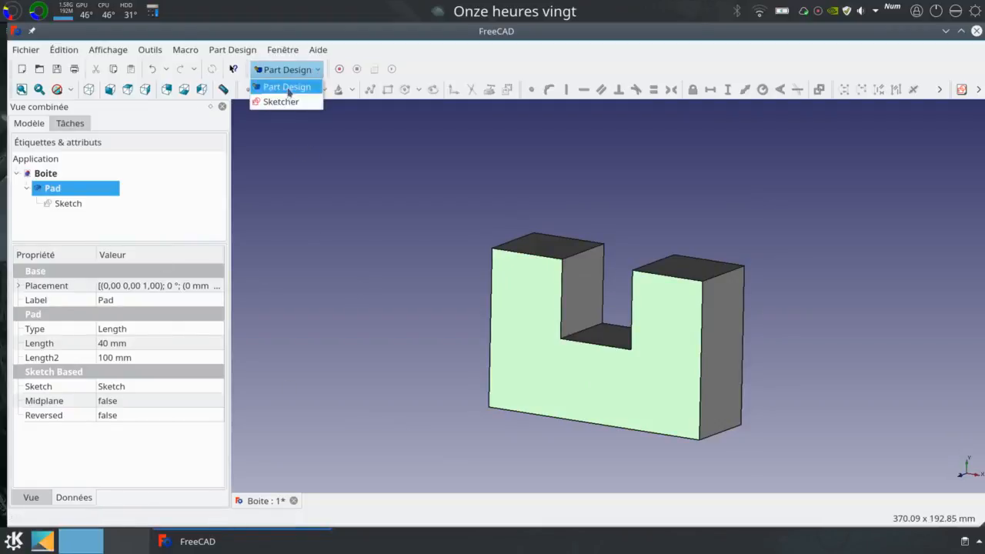
pyautogui.click(282, 100)
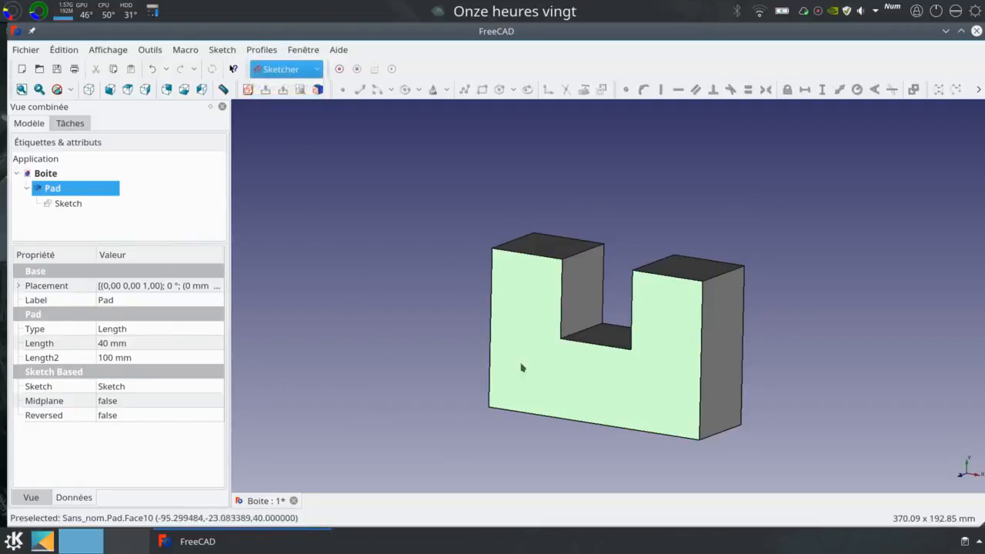
pyautogui.click(248, 90)
# Draw a closed eight-segment U-shaped polyline inside the face, roughly following its outline with a small inset
pyautogui.moveTo(653, 360)
pyautogui.mouseDown(button='middle')
pyautogui.moveTo(623, 334)
pyautogui.moveTo(615, 353)
pyautogui.mouseUp(button='middle')
pyautogui.scroll(1, 619, 335)
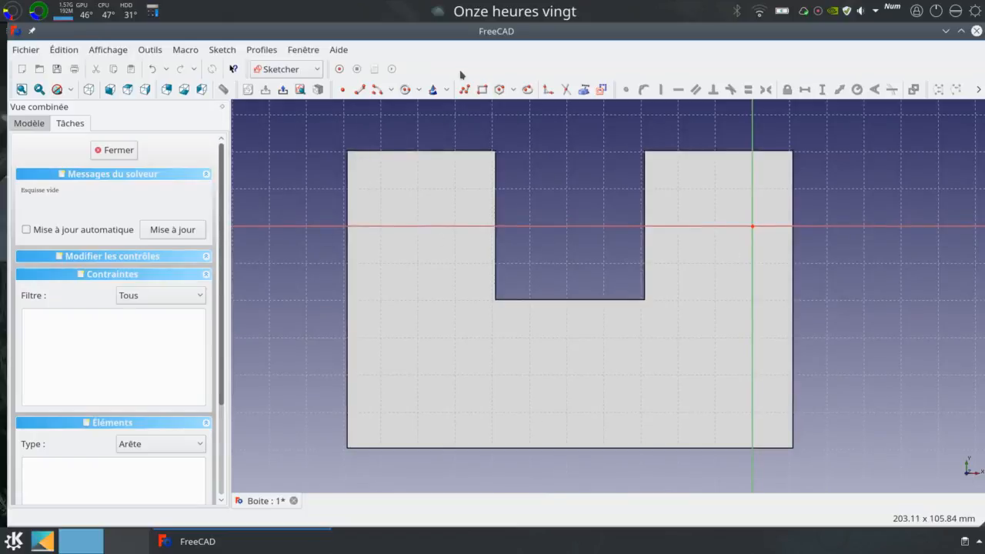
pyautogui.click(464, 89)
pyautogui.click(365, 180)
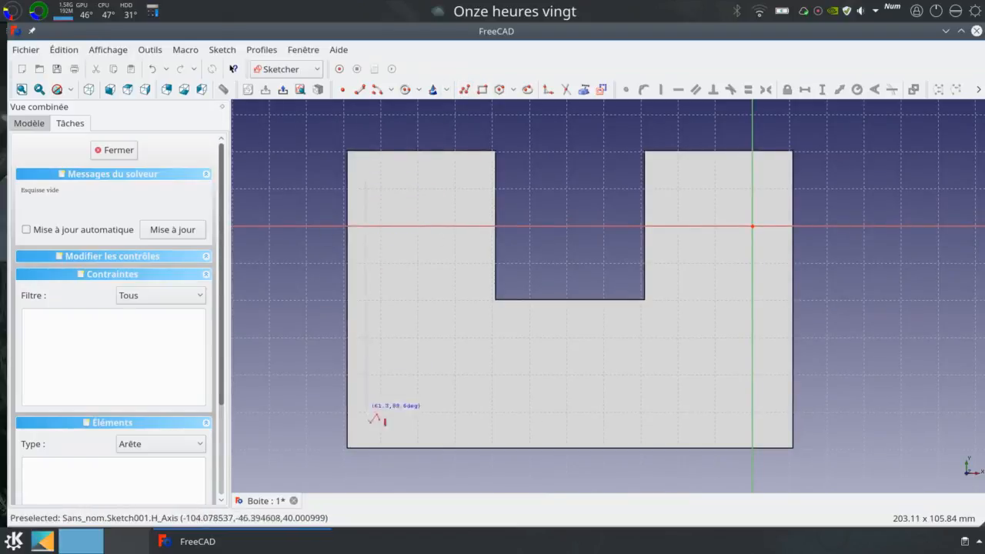
pyautogui.click(365, 432)
pyautogui.click(766, 432)
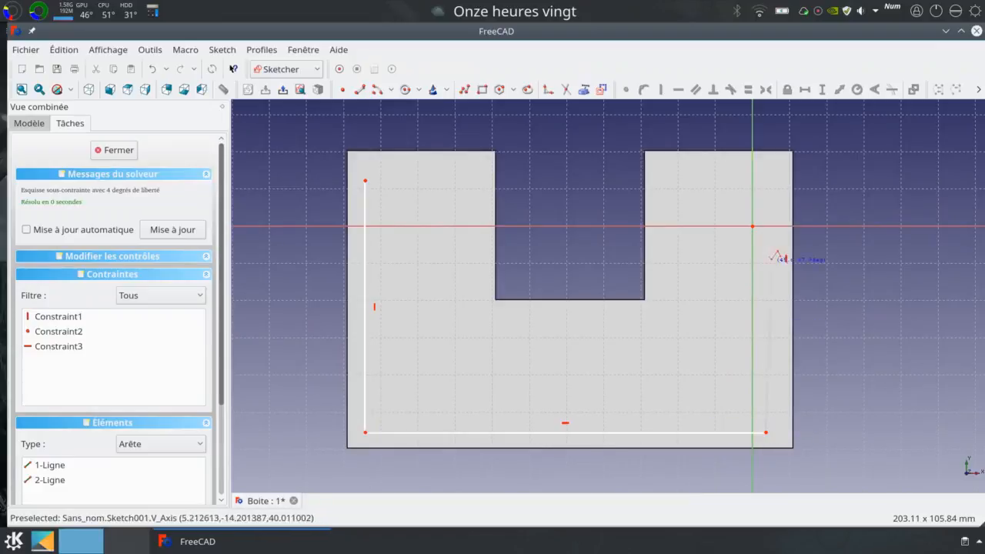
pyautogui.click(766, 177)
pyautogui.click(670, 177)
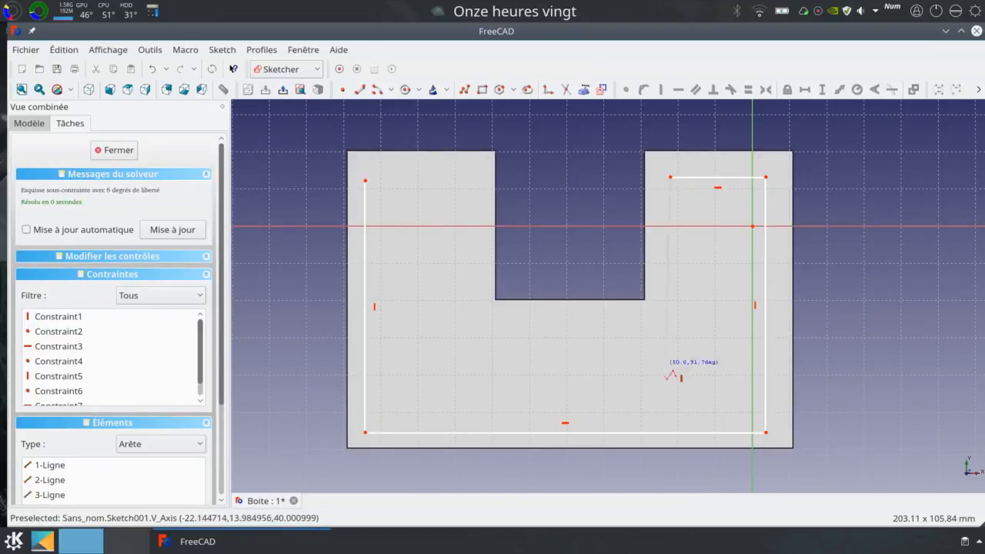
pyautogui.click(671, 328)
pyautogui.click(467, 331)
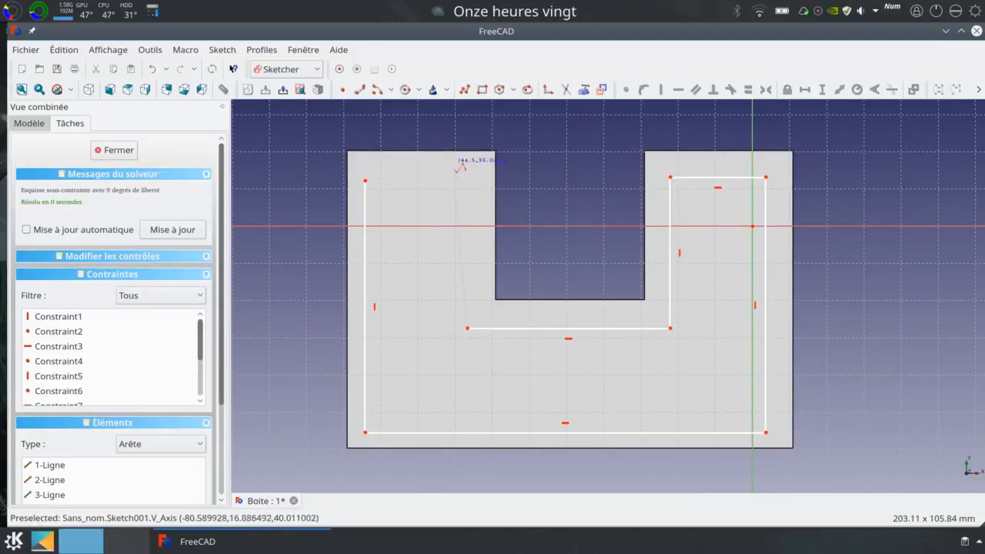
pyautogui.click(468, 176)
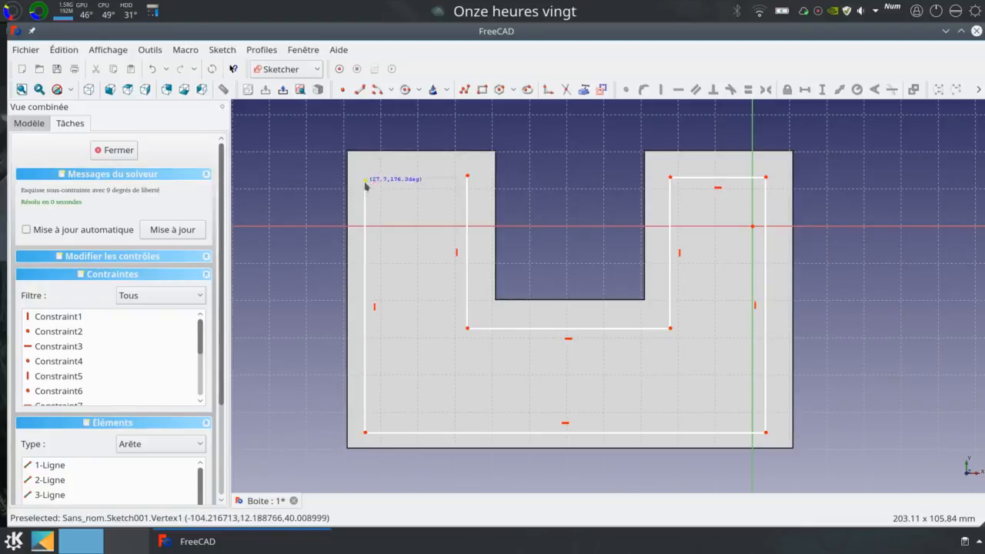
pyautogui.click(365, 182)
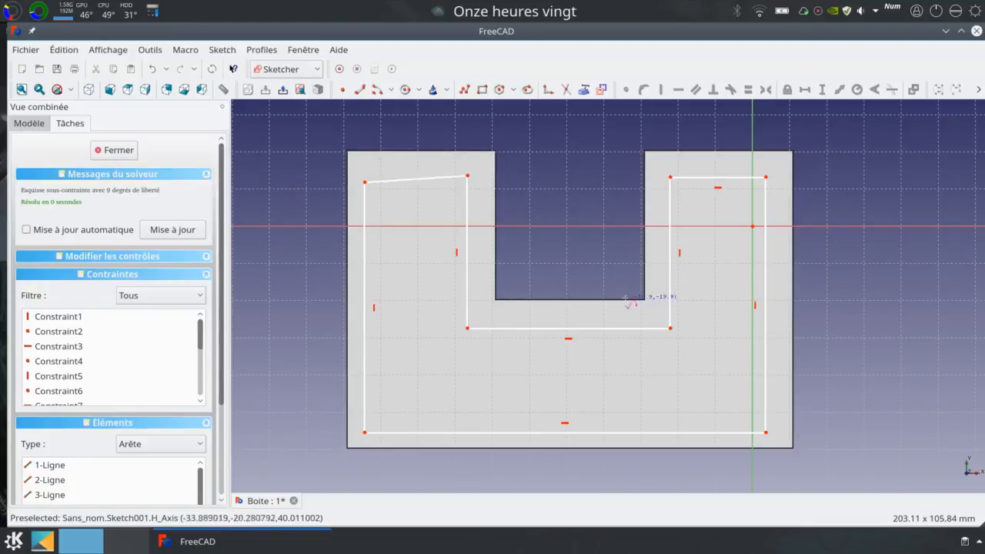
# Constrain the slanted top edge of the profile's left arm to horizontal and shift that edge slightly down and right
pyautogui.click(433, 178)
pyautogui.click(679, 90)
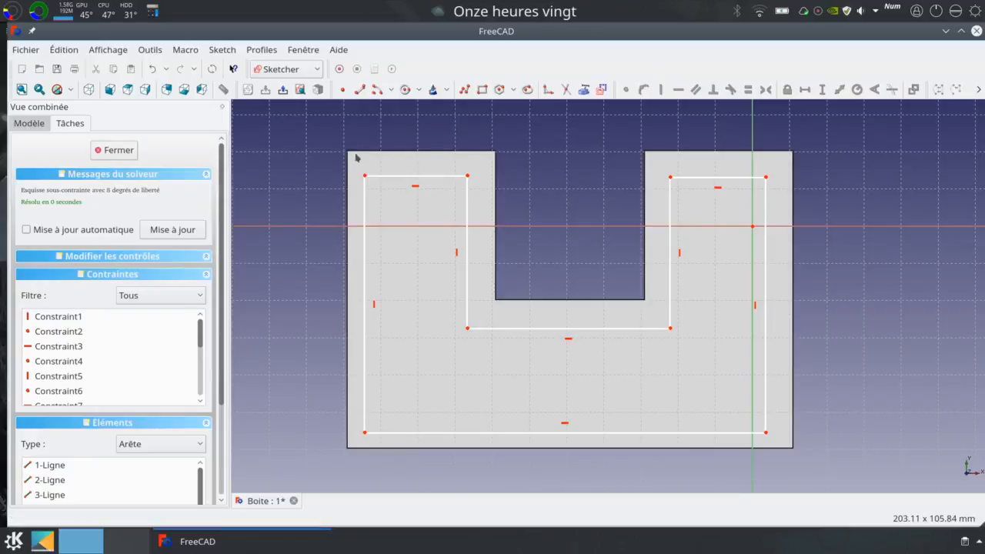
pyautogui.moveTo(408, 177); pyautogui.dragTo(415, 185)
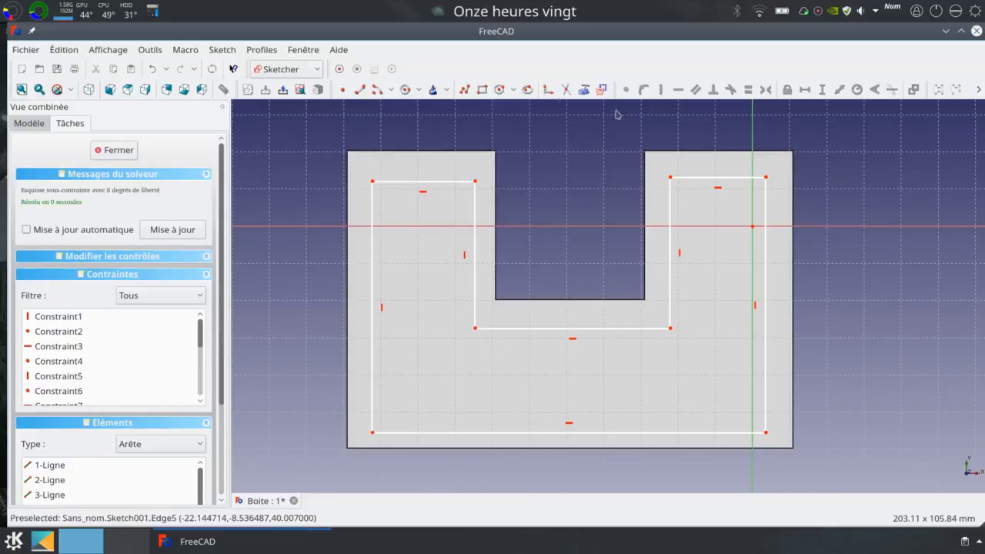
# Link the top edges of both arms and the bottom edge of the solid as external geometry
pyautogui.click(586, 91)
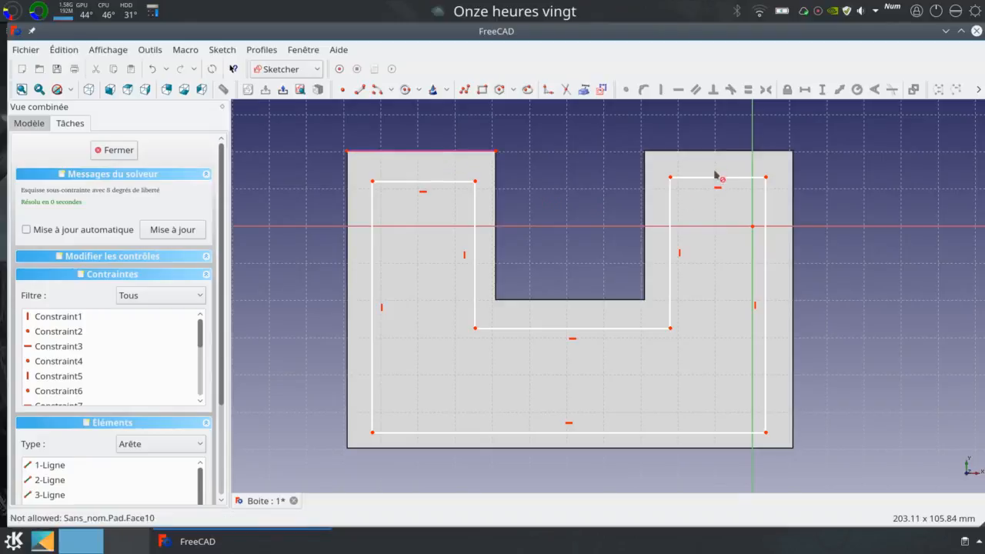
pyautogui.click(697, 152)
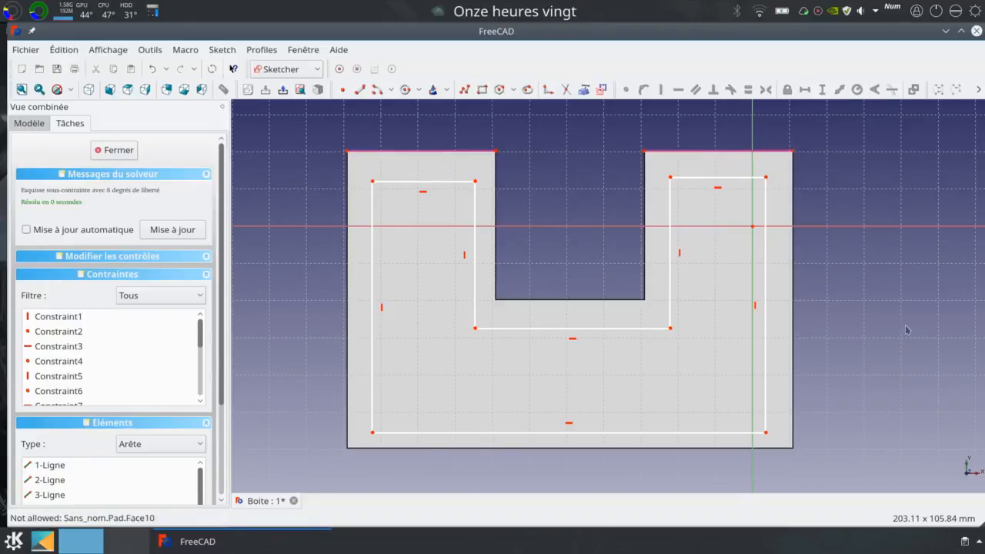
pyautogui.click(686, 448)
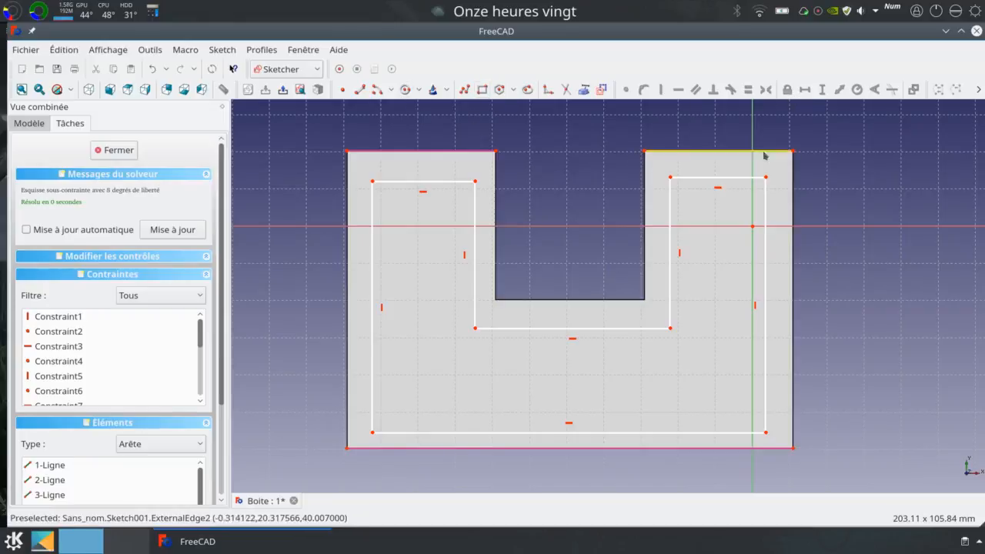
# Set the vertical distance between the right arm's outer top corner and the matching profile corner to 5 mm, and move its dimension clear of the part
pyautogui.click(794, 153)
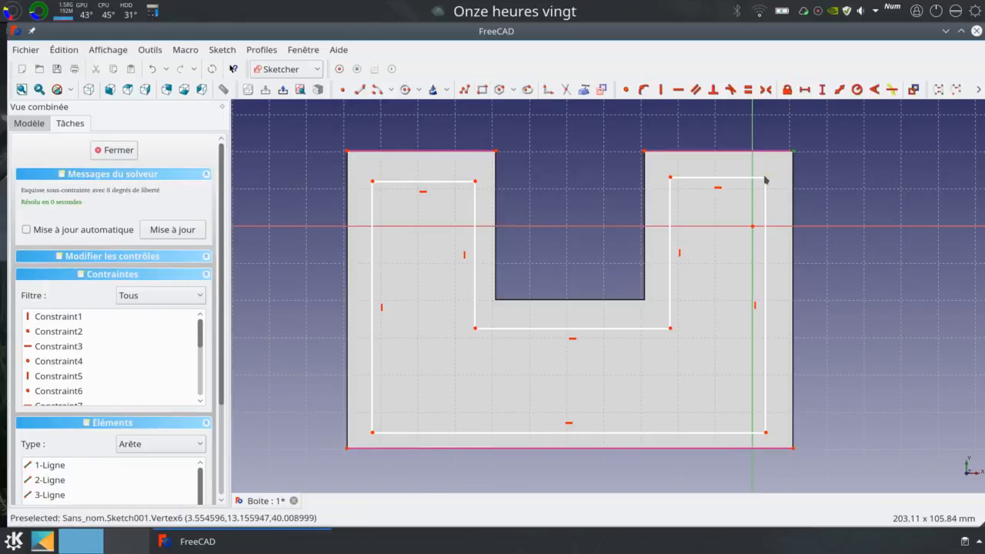
pyautogui.click(822, 89)
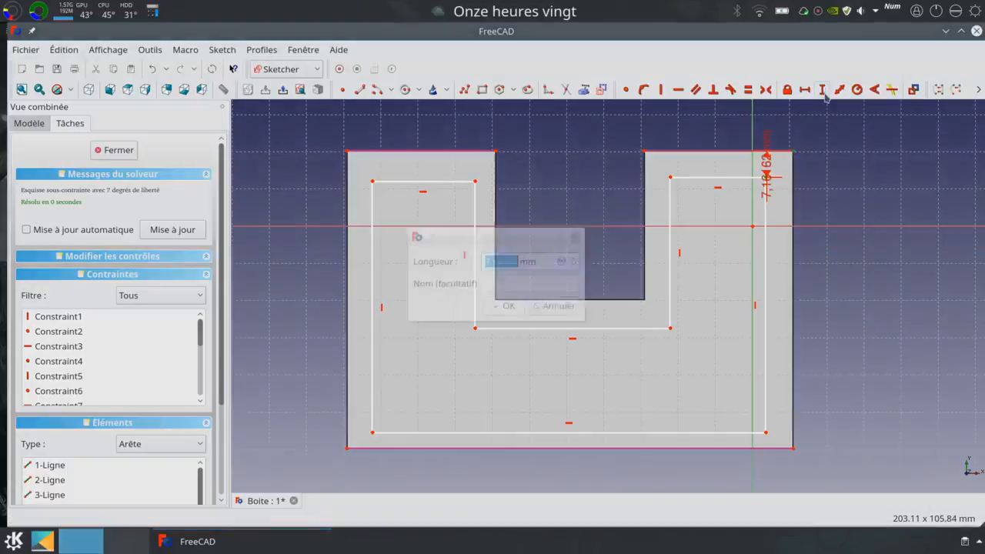
pyautogui.write('5')
pyautogui.press('Return')
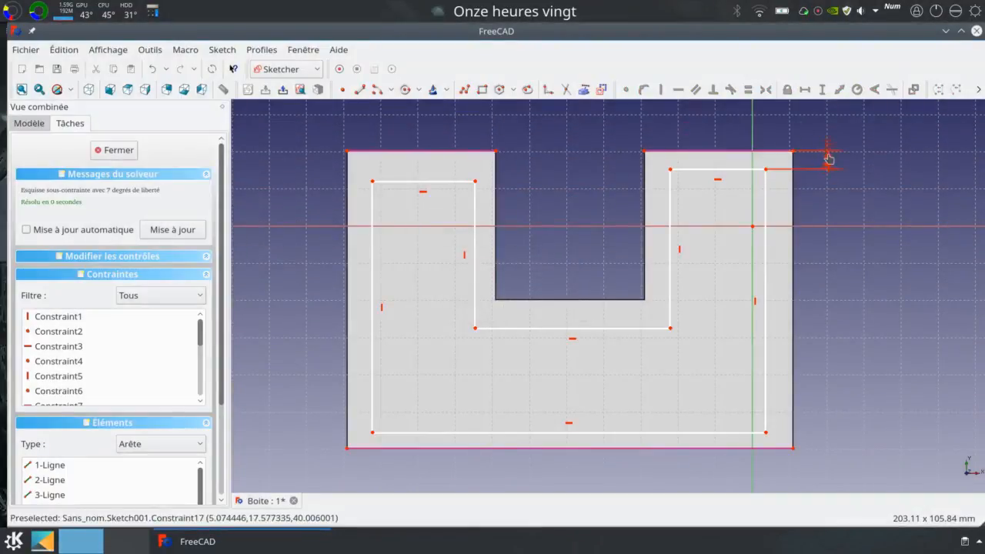
pyautogui.moveTo(833, 156); pyautogui.dragTo(834, 137)
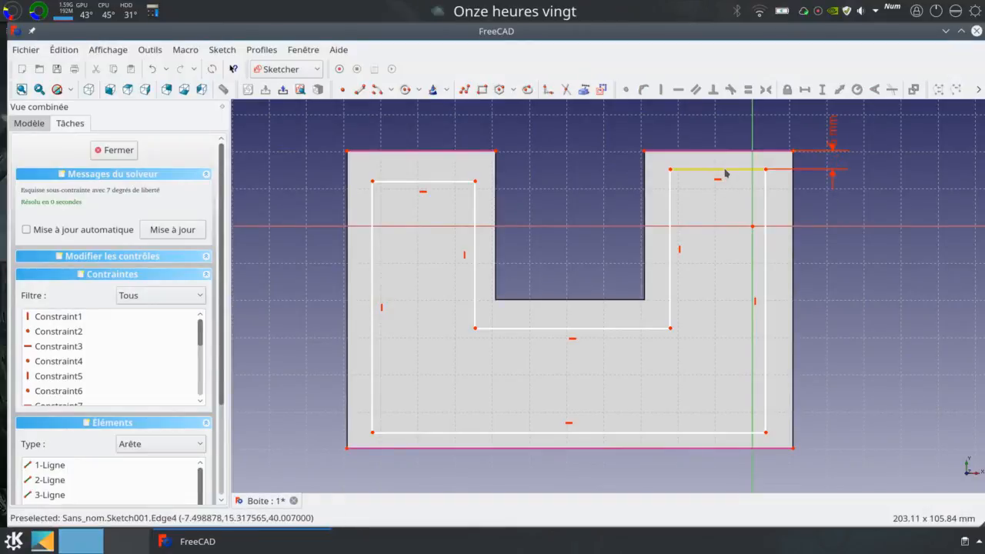
# Set 5 mm horizontal distances between solid and profile at the right arm's notch-side top corner and the left arm's outer top corner
pyautogui.click(672, 171)
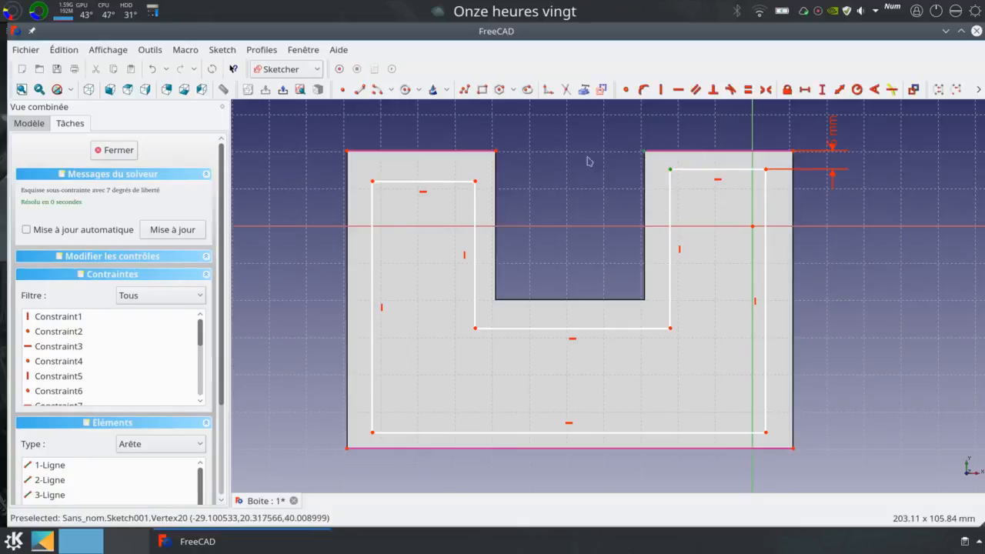
pyautogui.click(805, 89)
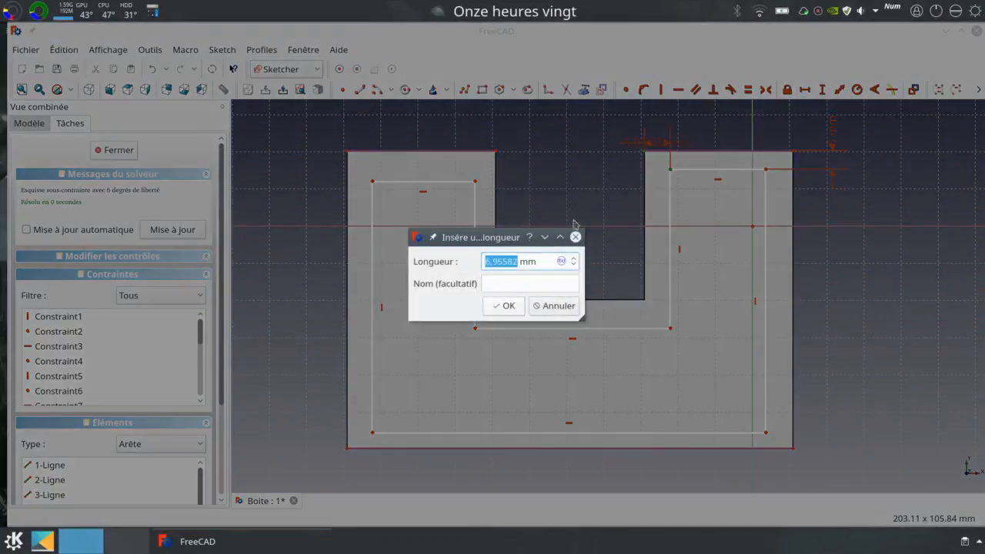
pyautogui.press('Return')
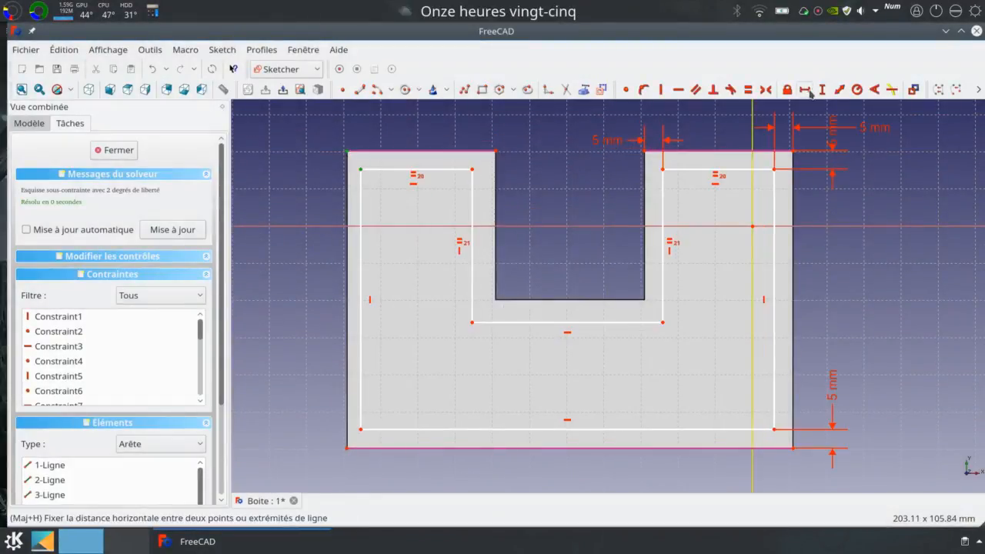
pyautogui.click(805, 89)
pyautogui.press('Return')
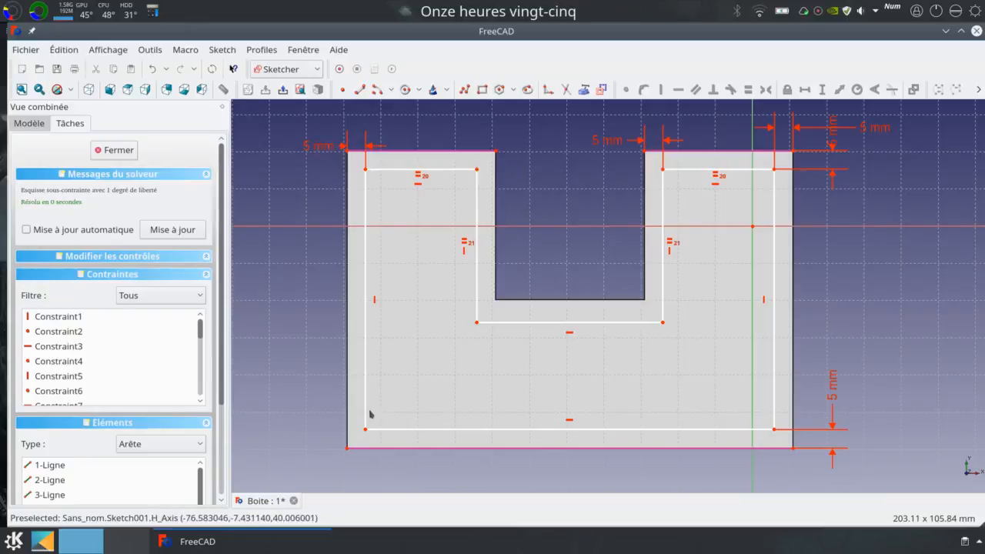
# Move the profile's notch edge slightly down and link the solid's notch bottom edge as external geometry
pyautogui.moveTo(504, 323)
pyautogui.mouseDown()
pyautogui.moveTo(512, 319)
pyautogui.moveTo(485, 327)
pyautogui.mouseUp()
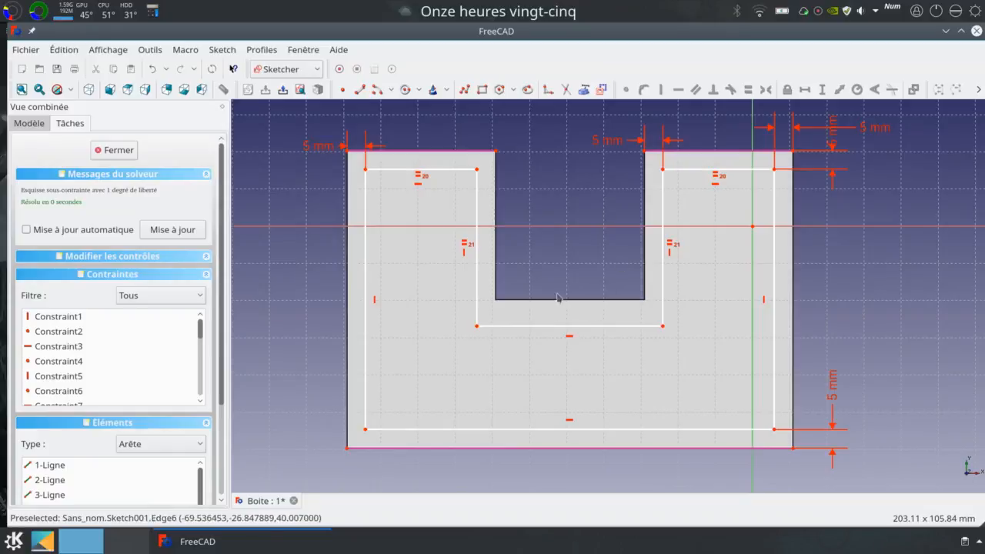
pyautogui.click(583, 89)
pyautogui.click(563, 300)
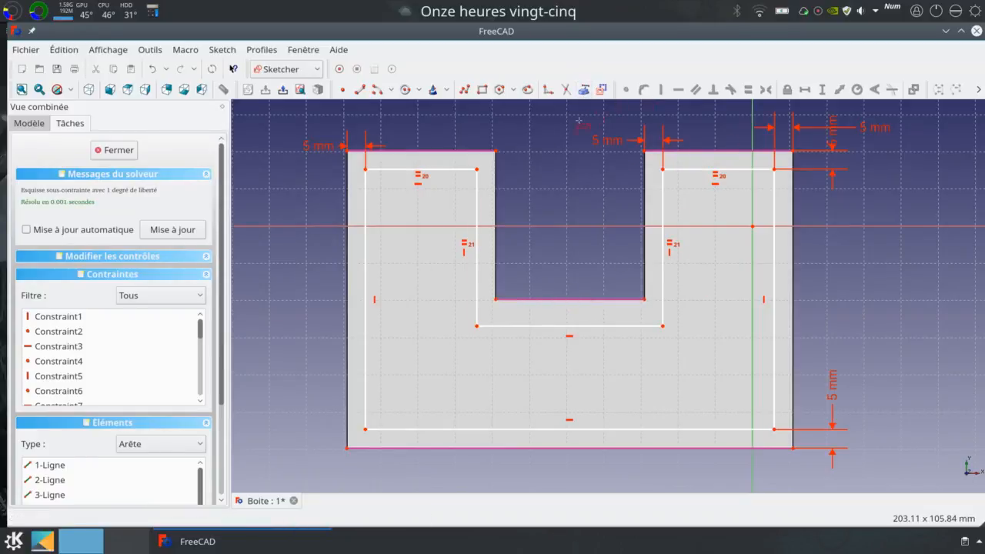
# Set the vertical distance between the left lower notch corners of solid and profile to 5 mm, and move the dimension clear of the edges
pyautogui.click(477, 326)
pyautogui.click(496, 303)
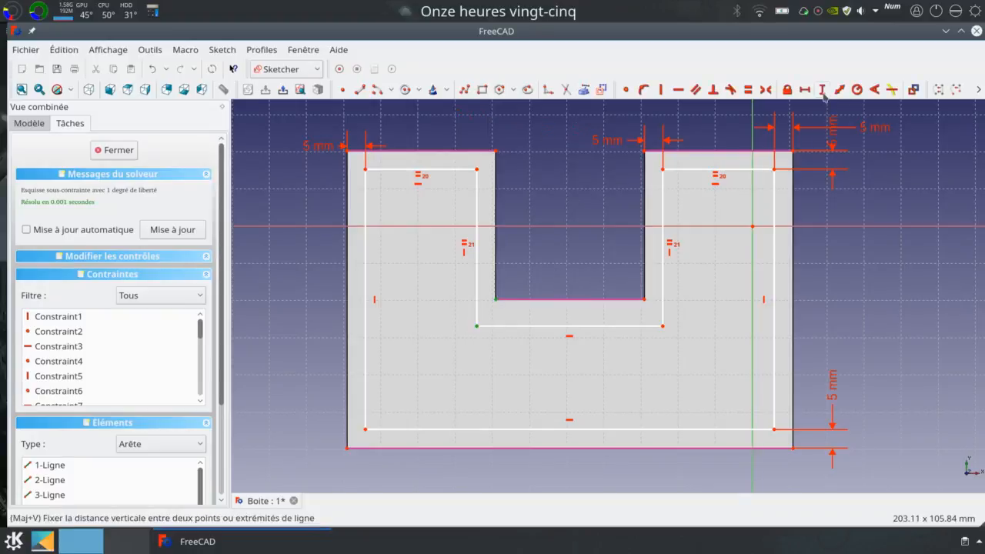
pyautogui.click(822, 89)
pyautogui.write('5')
pyautogui.press('Return')
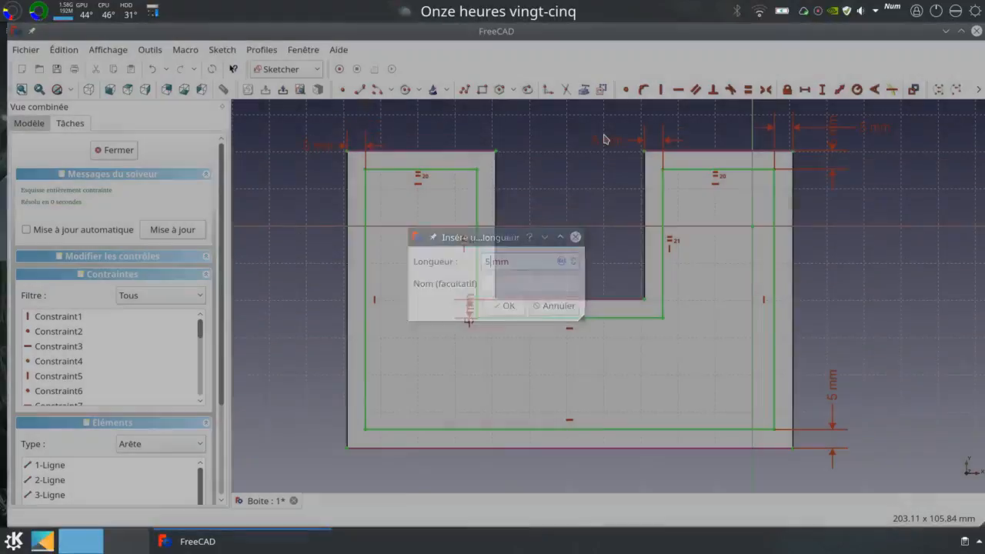
pyautogui.moveTo(467, 308); pyautogui.dragTo(444, 277)
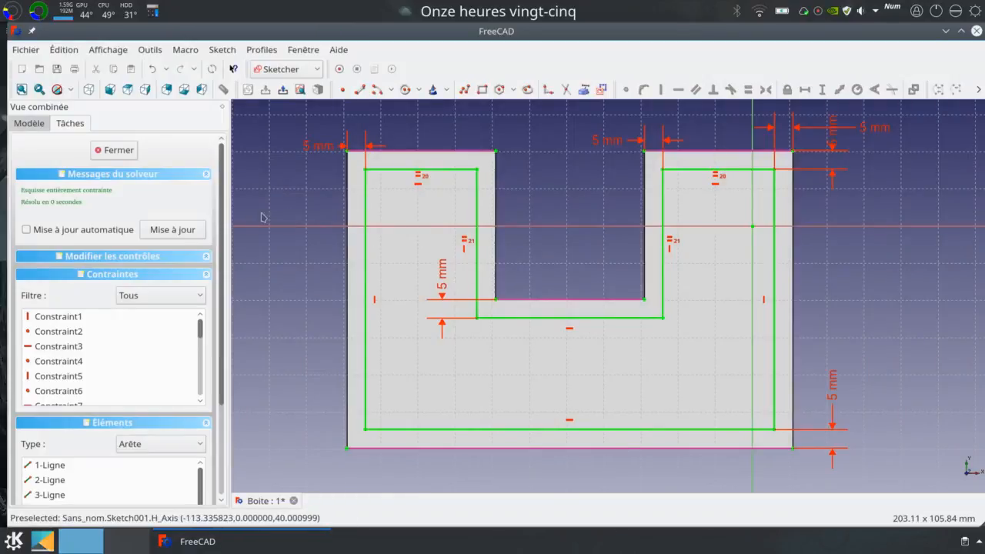
# Close the finished sketch and switch to the Part Design workbench with the sketch tools displayed
pyautogui.click(119, 151)
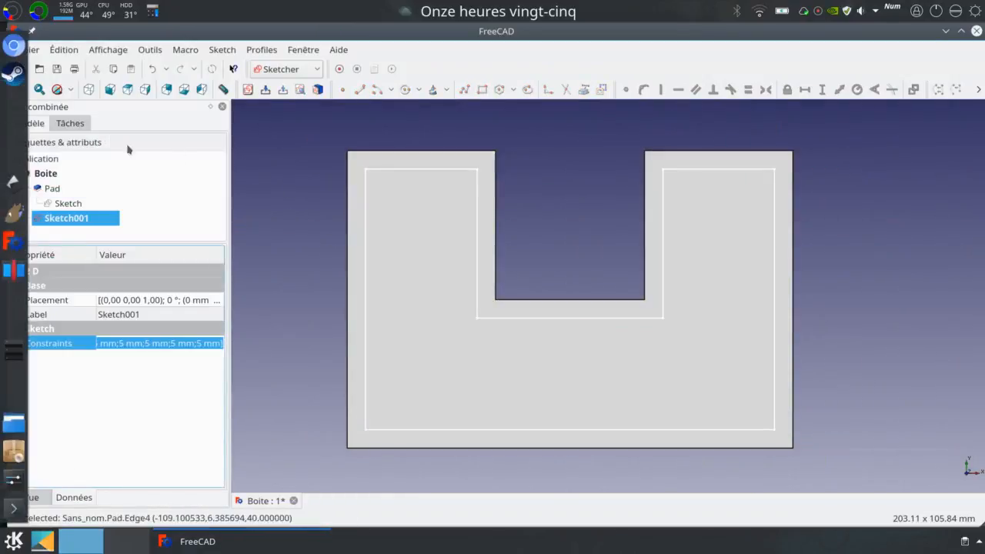
pyautogui.click(70, 124)
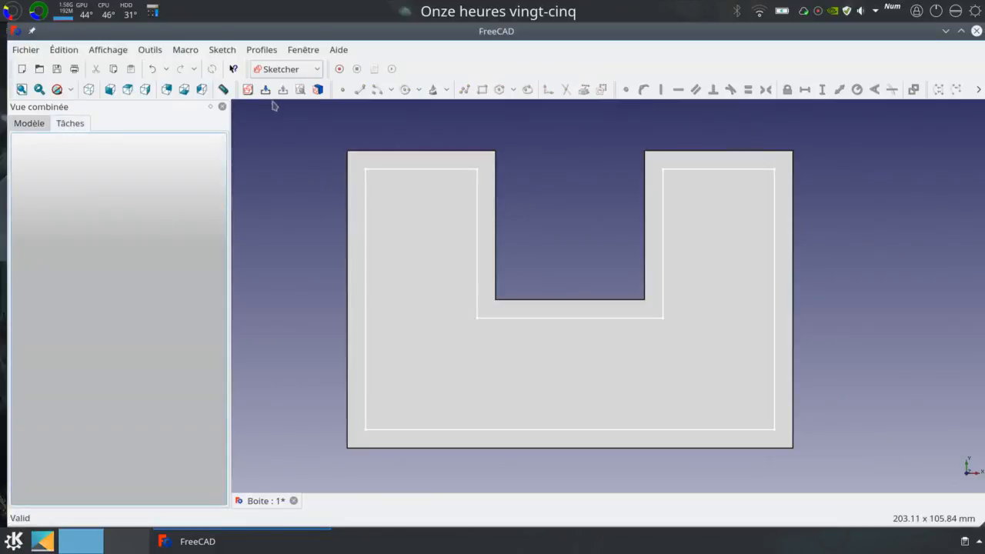
pyautogui.click(297, 69)
pyautogui.click(293, 88)
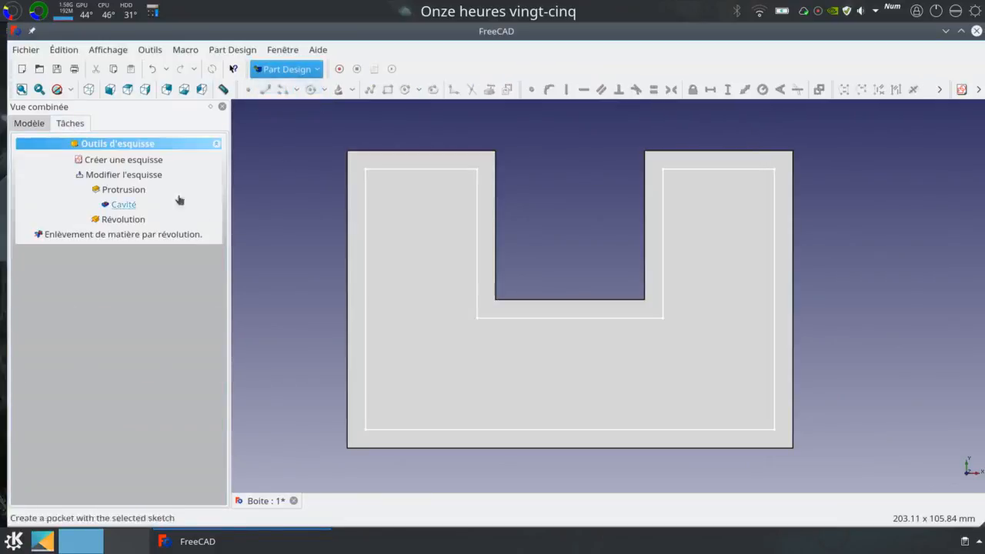
# Cut the inset profile into the U-shaped solid as a pocket 35 mm deep
pyautogui.click(129, 205)
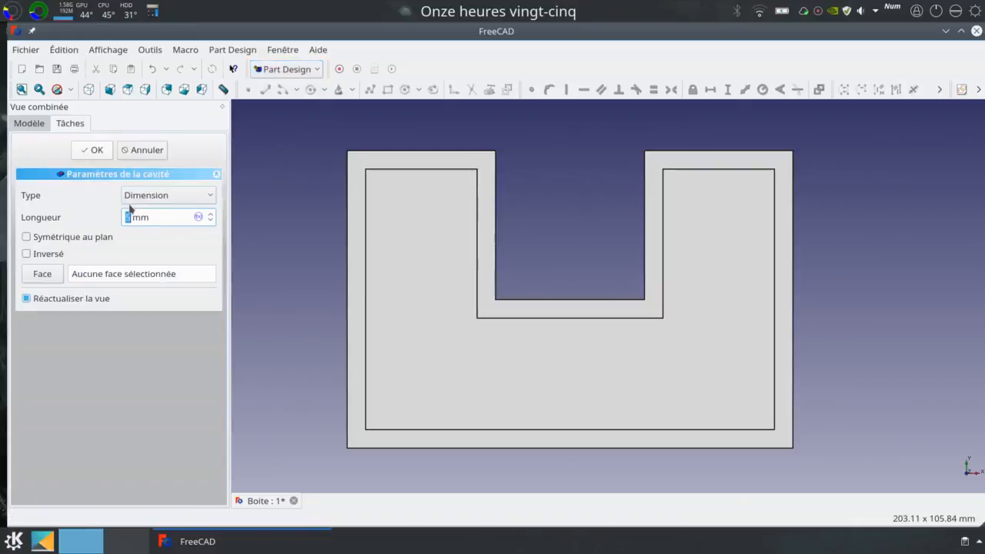
pyautogui.scroll(-2, 895, 262)
pyautogui.moveTo(895, 262); pyautogui.dragTo(792, 289, button='middle')
pyautogui.scroll(15, 144, 217)
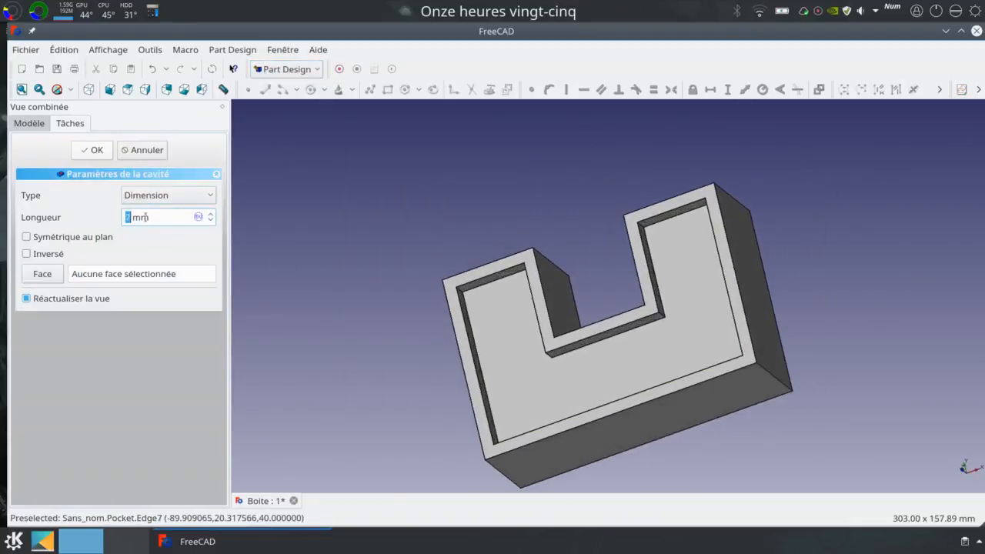
pyautogui.scroll(10, 144, 217)
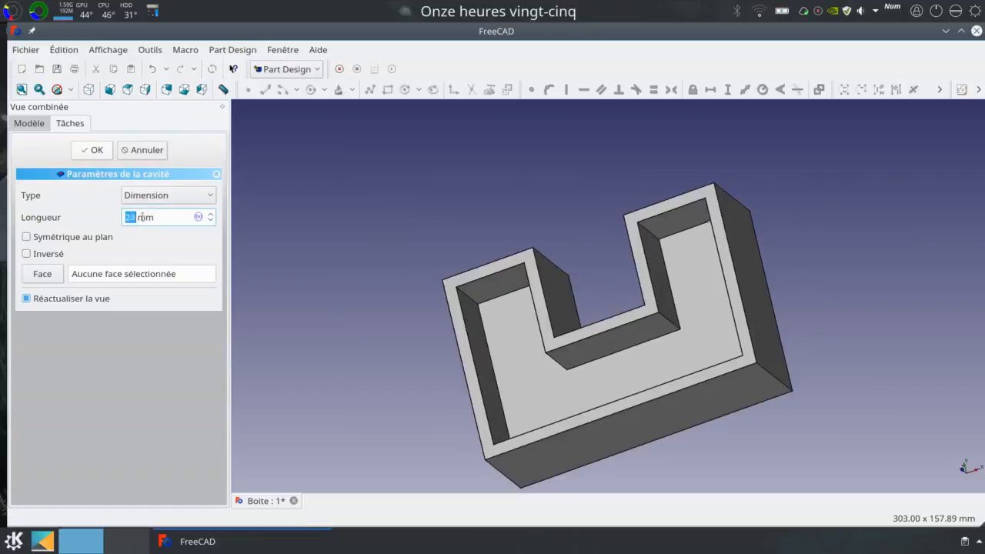
pyautogui.scroll(2, 140, 219)
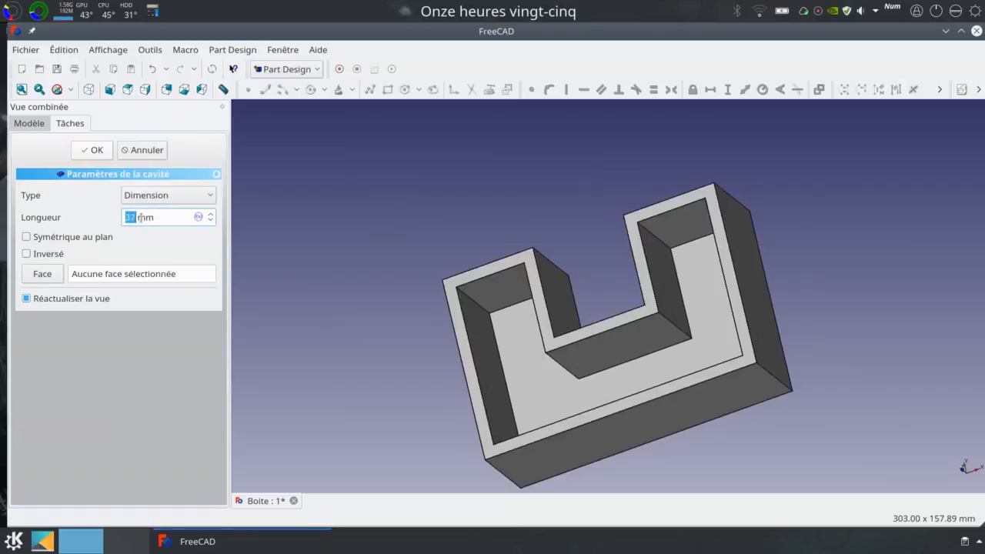
pyautogui.scroll(4, 141, 219)
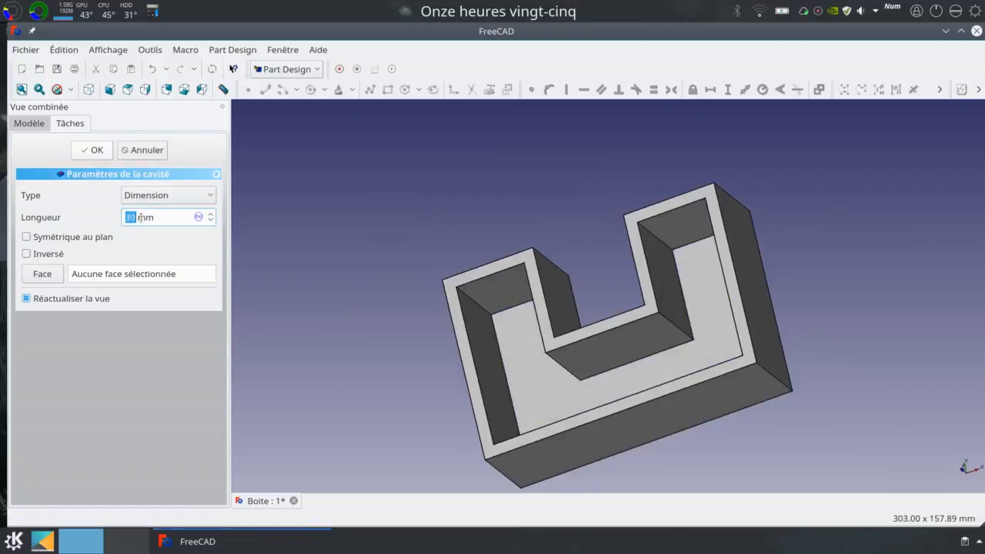
pyautogui.scroll(3, 140, 218)
pyautogui.scroll(-8, 139, 216)
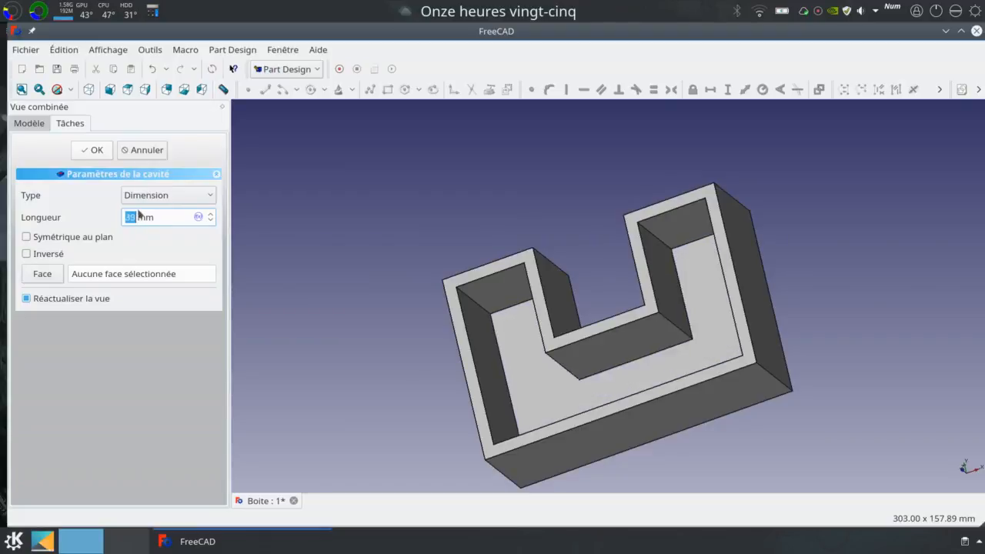
pyautogui.scroll(-2, 139, 216)
pyautogui.scroll(3, 139, 217)
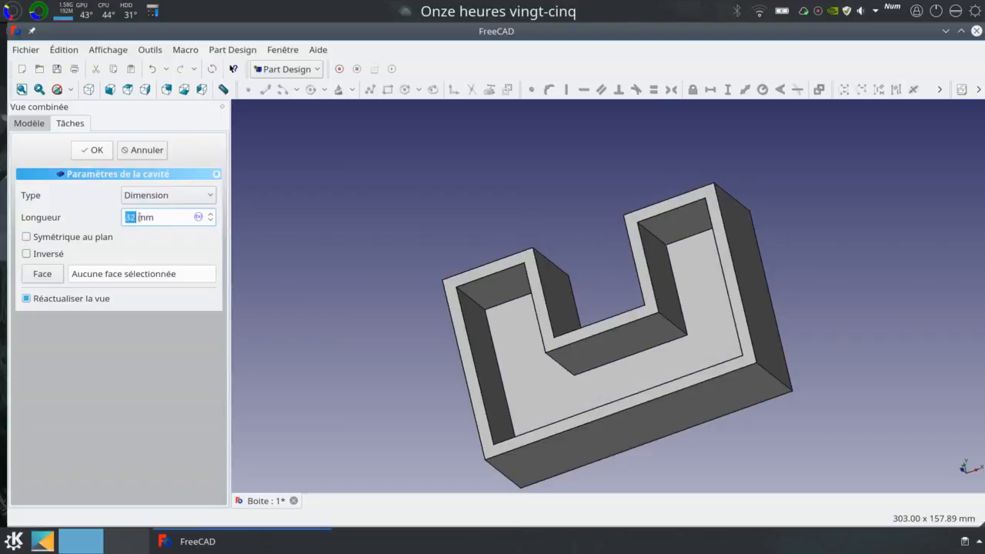
pyautogui.scroll(1, 139, 217)
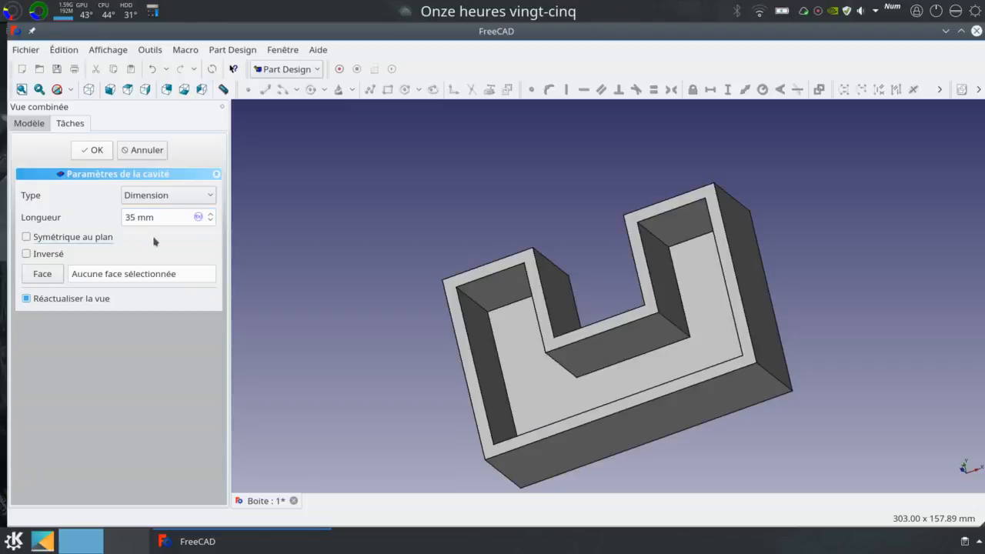
pyautogui.moveTo(416, 223)
pyautogui.mouseDown(button='middle')
pyautogui.moveTo(349, 193)
pyautogui.moveTo(547, 203)
pyautogui.moveTo(619, 310)
pyautogui.moveTo(449, 288)
pyautogui.moveTo(407, 132)
pyautogui.moveTo(442, 202)
pyautogui.moveTo(495, 226)
pyautogui.moveTo(415, 204)
pyautogui.mouseUp(button='middle')
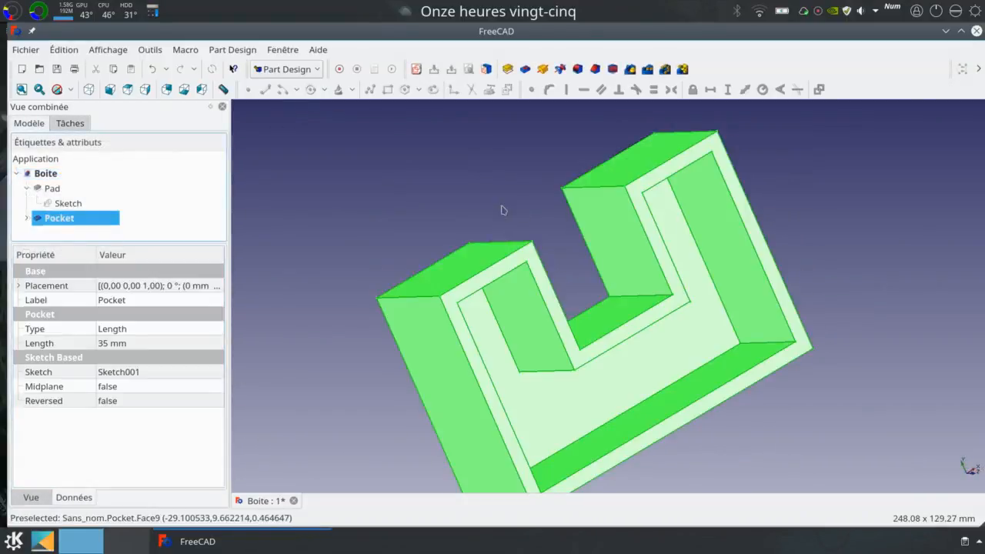
# Fillet the right arm's outer notch-side top edge with a 5 mm radius
pyautogui.click(504, 209)
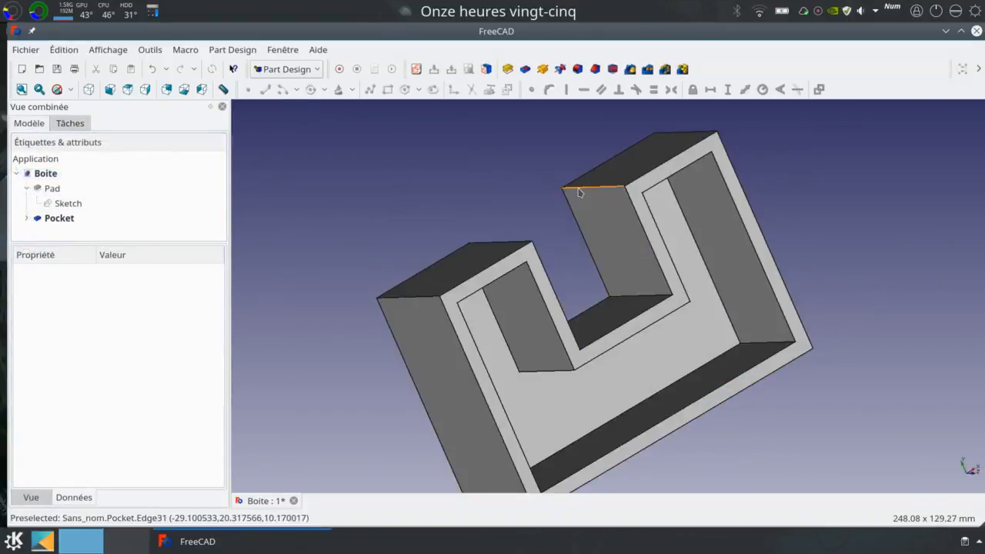
pyautogui.click(580, 192)
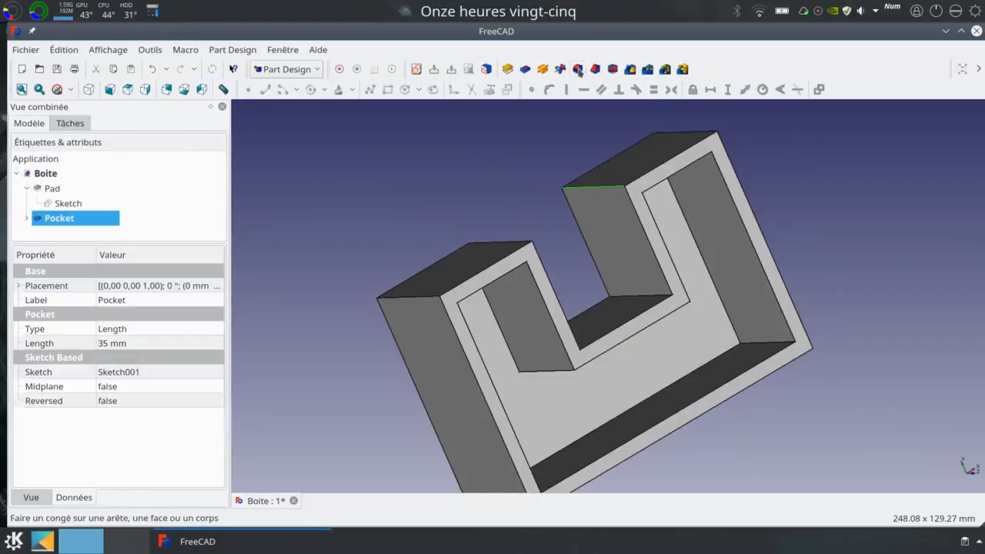
pyautogui.click(579, 70)
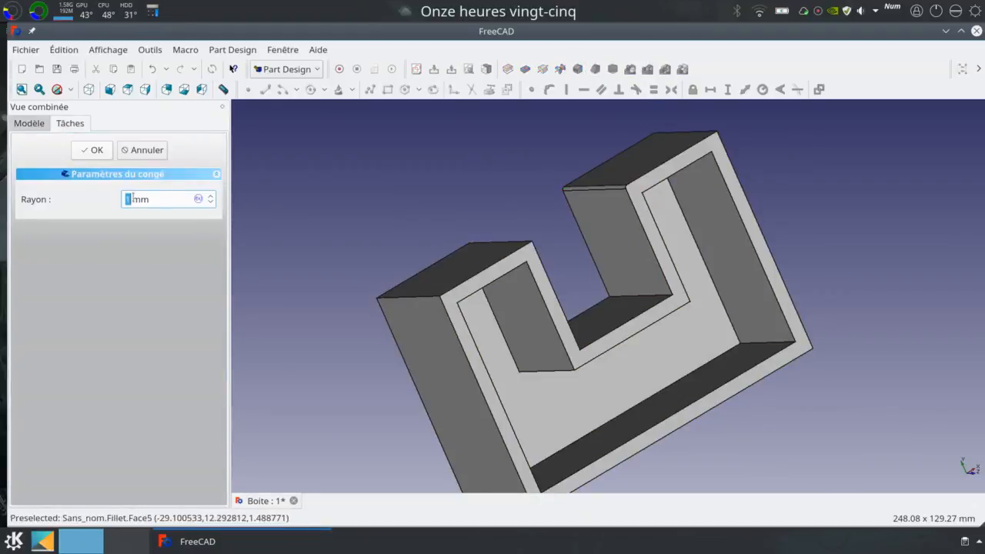
pyautogui.scroll(1, 130, 200)
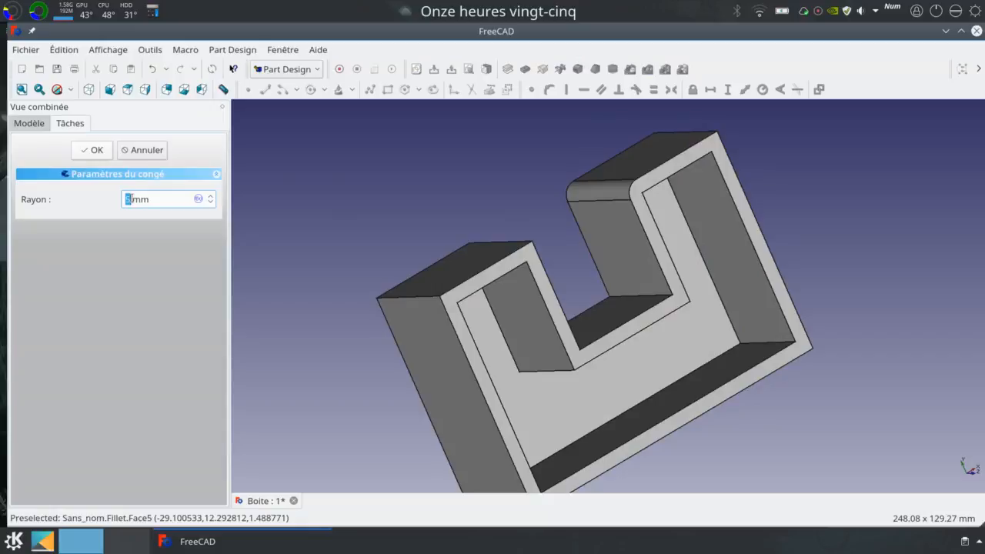
pyautogui.click(501, 242)
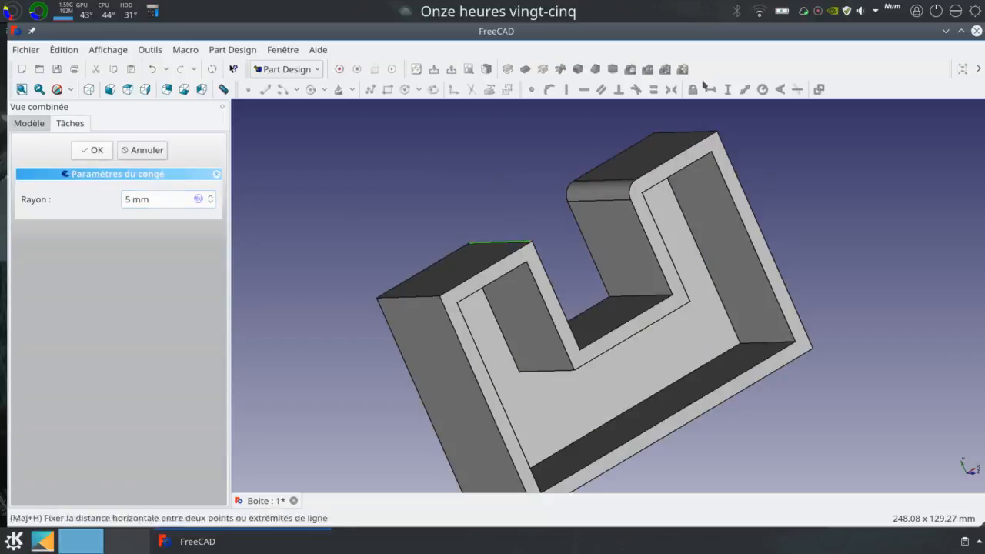
pyautogui.click(93, 150)
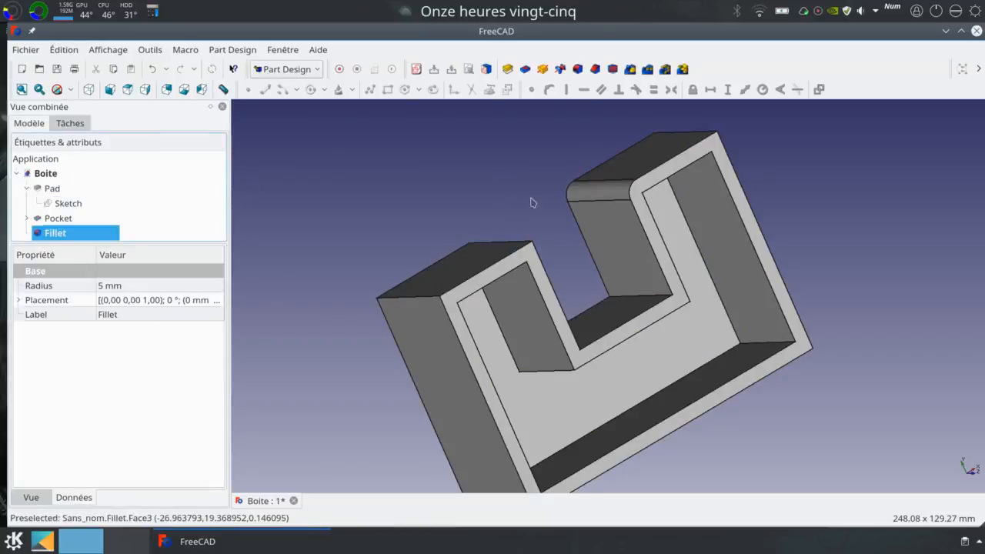
# Fillet the left arm's outer notch-side top edge with a 5 mm radius
pyautogui.click(493, 242)
pyautogui.click(508, 207)
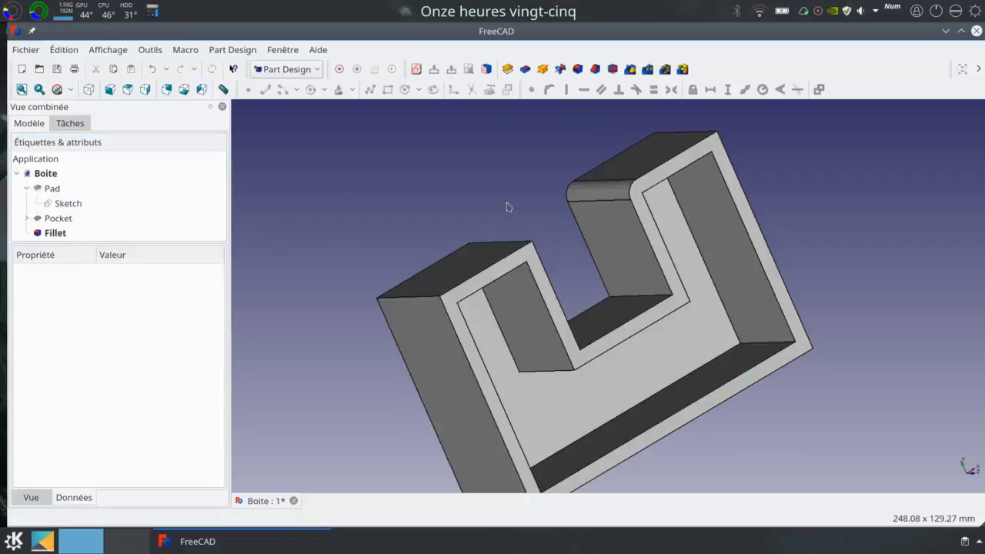
pyautogui.click(512, 242)
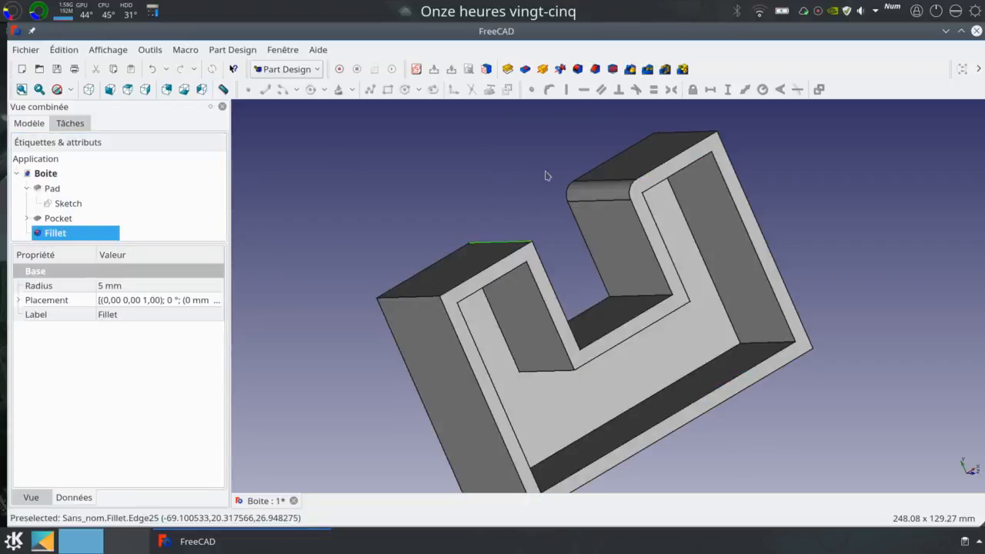
pyautogui.click(555, 87)
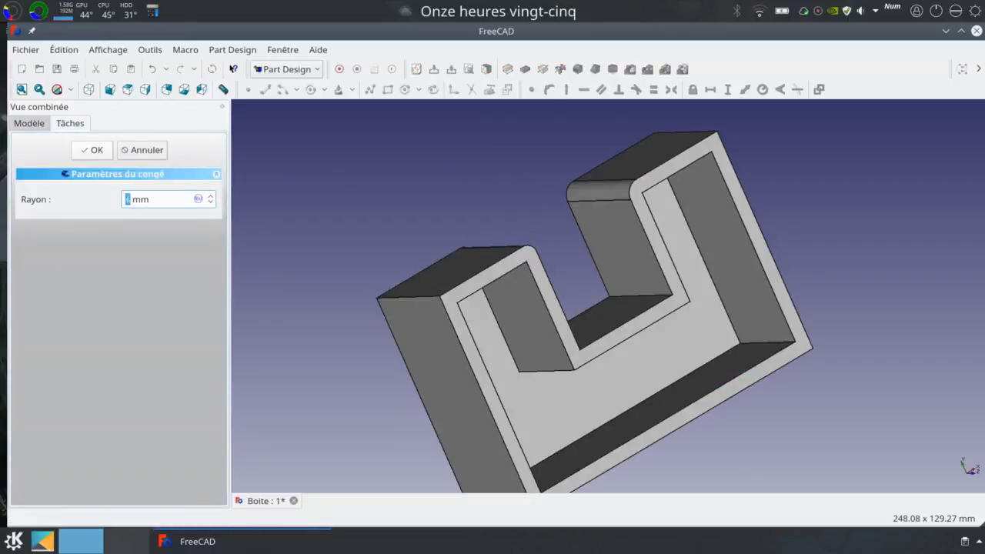
pyautogui.click(90, 150)
# Try a 6 mm fillet on the right arm's top and notch-side walls inside the pocket
pyautogui.moveTo(750, 224); pyautogui.dragTo(733, 262, button='middle')
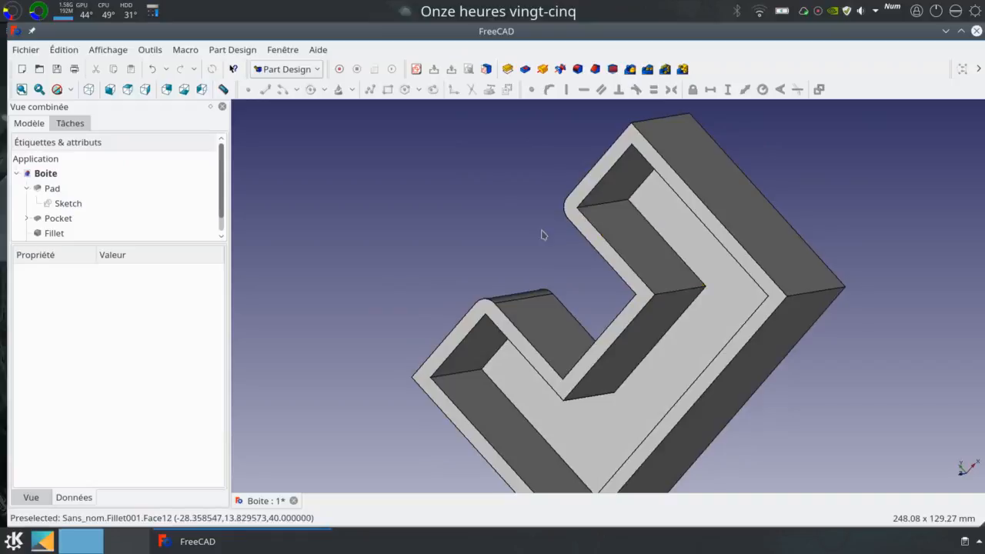
pyautogui.click(600, 217)
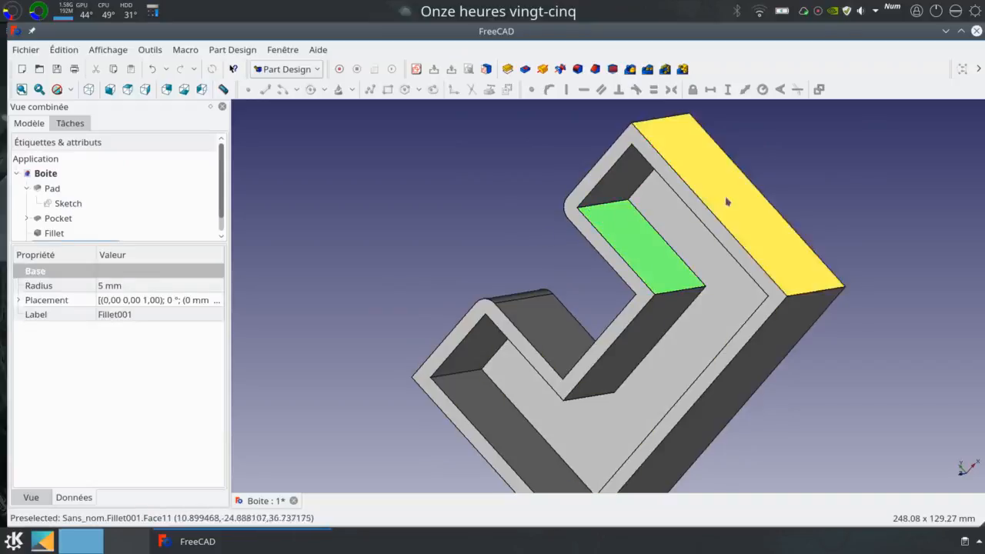
pyautogui.click(607, 192)
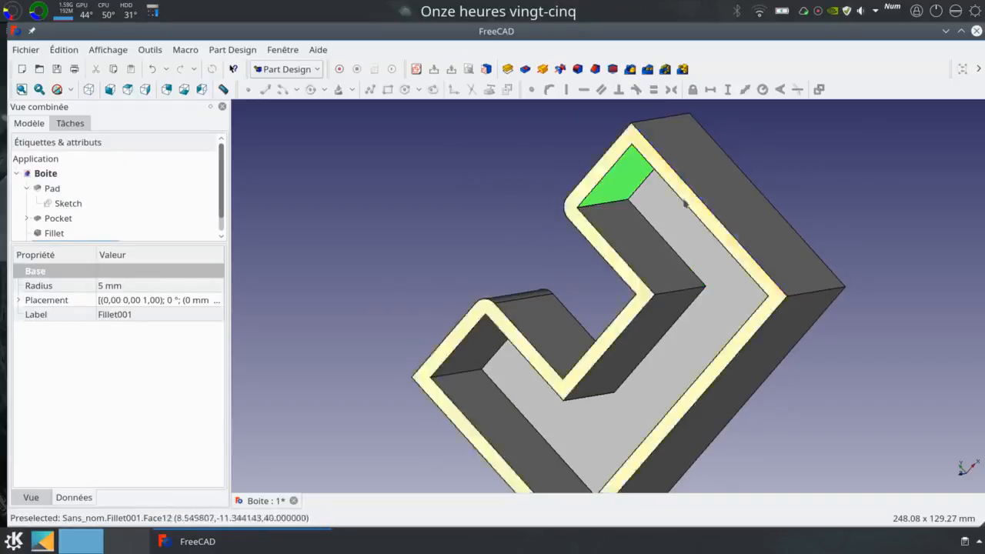
pyautogui.keyDown('ctrl'); pyautogui.click(636, 242); pyautogui.keyUp('ctrl')
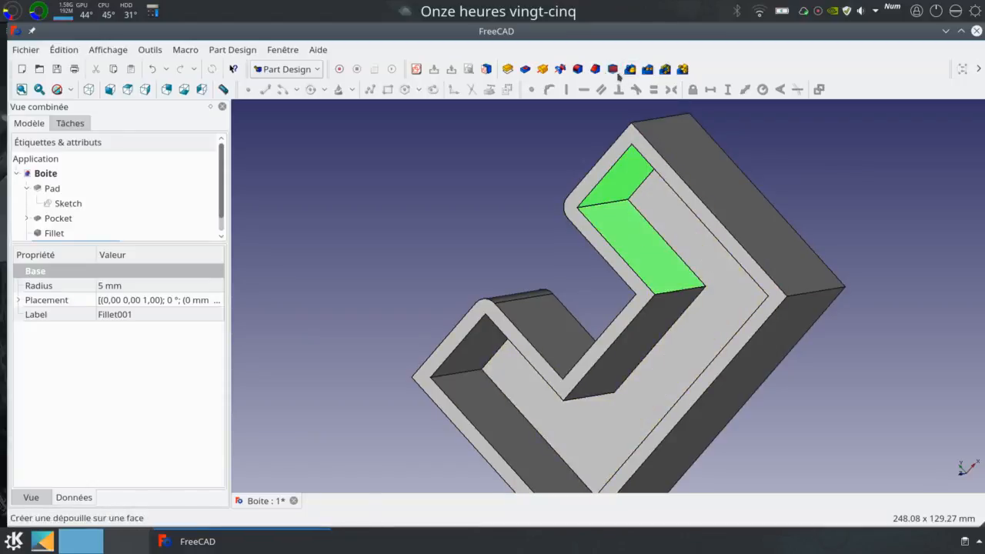
pyautogui.click(577, 69)
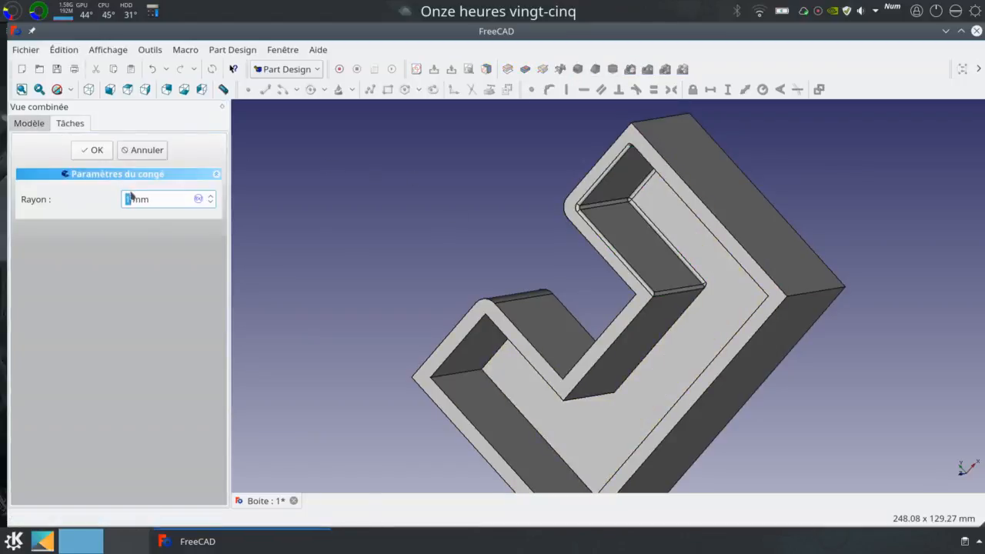
pyautogui.scroll(4, 130, 199)
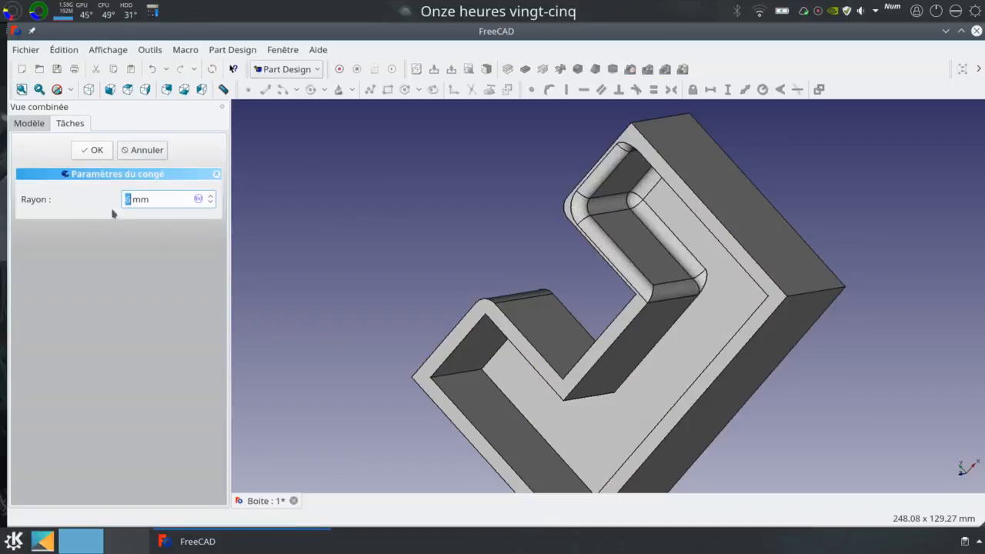
pyautogui.scroll(-2, 436, 238)
pyautogui.moveTo(431, 234); pyautogui.dragTo(377, 237, button='middle')
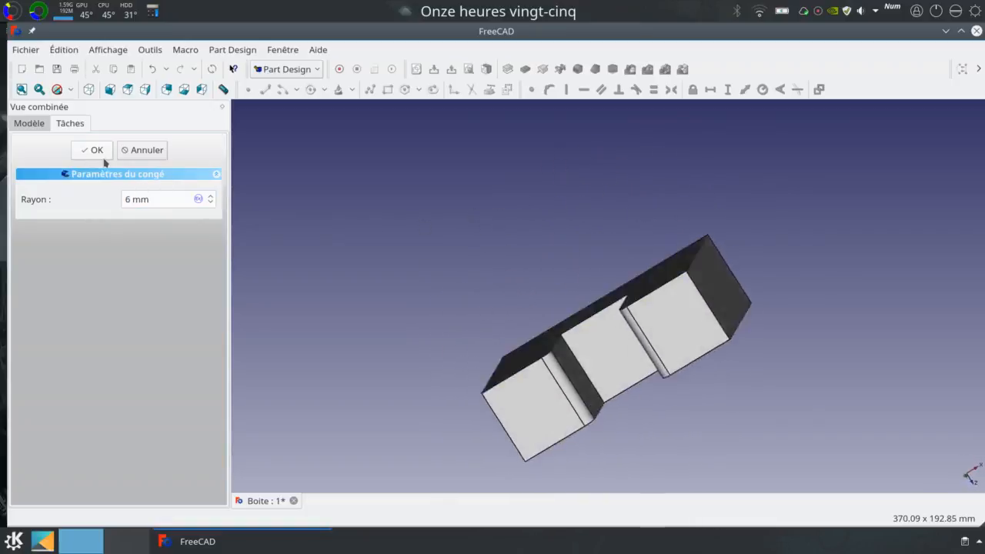
pyautogui.click(94, 151)
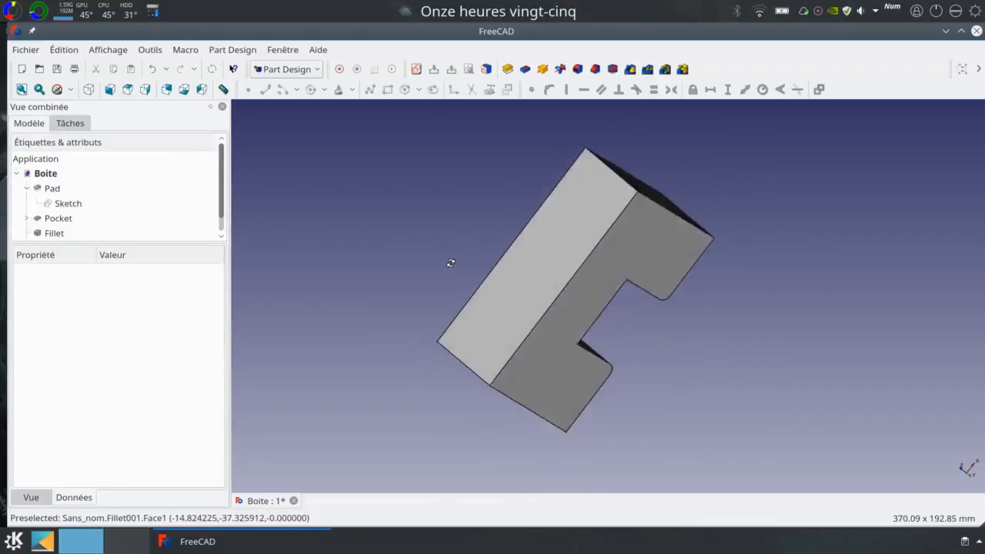
# Fillet the right arm's notch-side top corner edge inside the pocket with a 5 mm radius
pyautogui.moveTo(441, 259); pyautogui.dragTo(440, 295, button='middle')
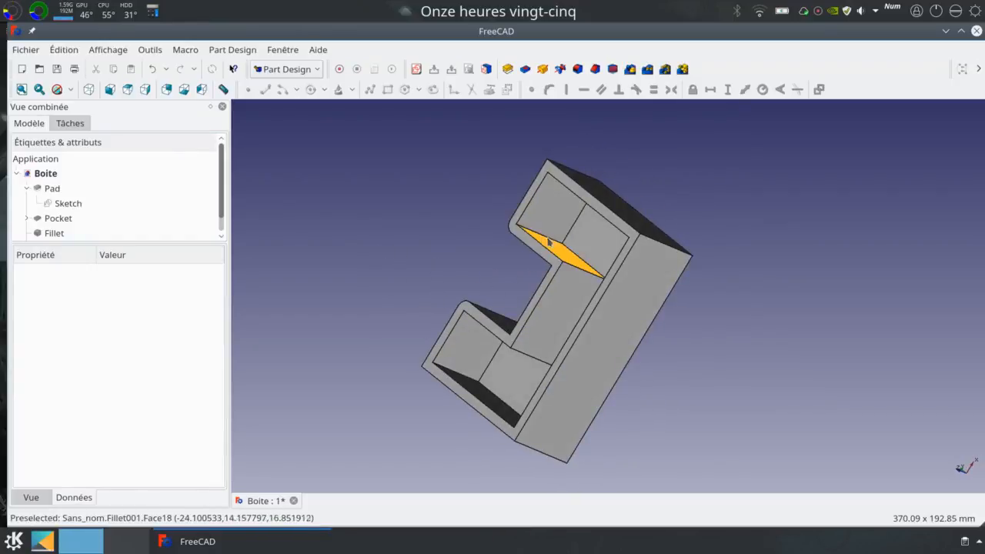
pyautogui.scroll(5, 541, 240)
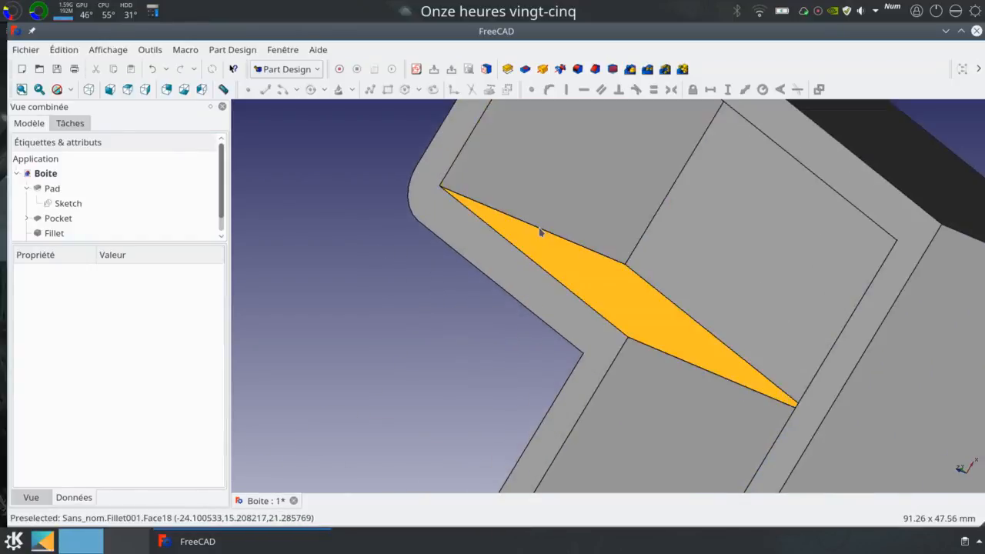
pyautogui.click(540, 231)
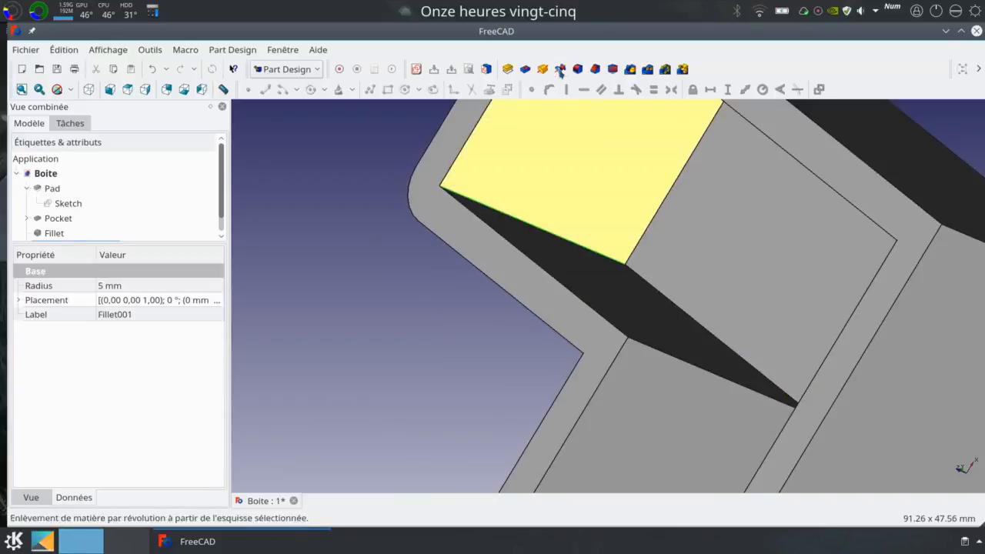
pyautogui.click(578, 70)
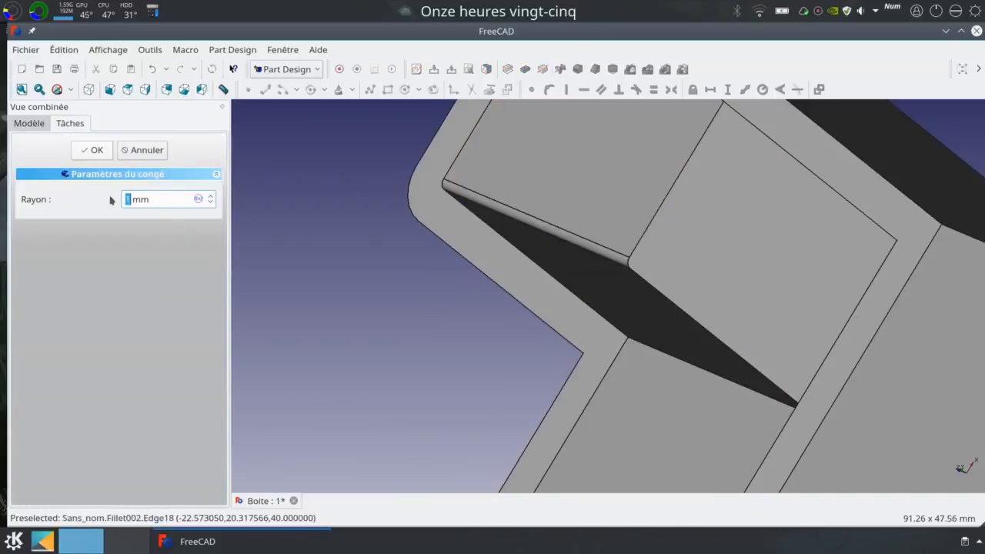
pyautogui.press('Up')
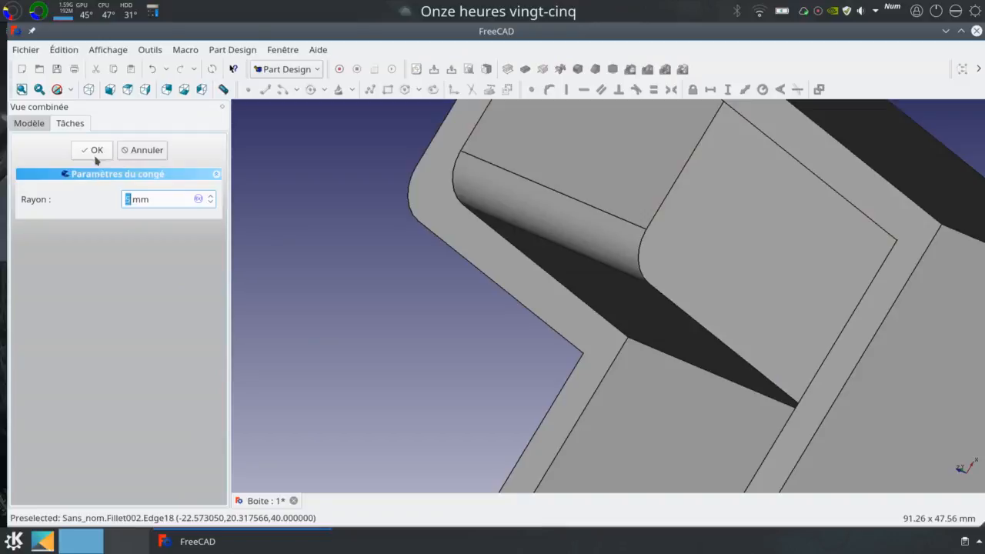
pyautogui.click(96, 156)
pyautogui.scroll(-4, 282, 272)
pyautogui.moveTo(315, 272); pyautogui.dragTo(475, 262, button='middle')
pyautogui.scroll(-3, 493, 325)
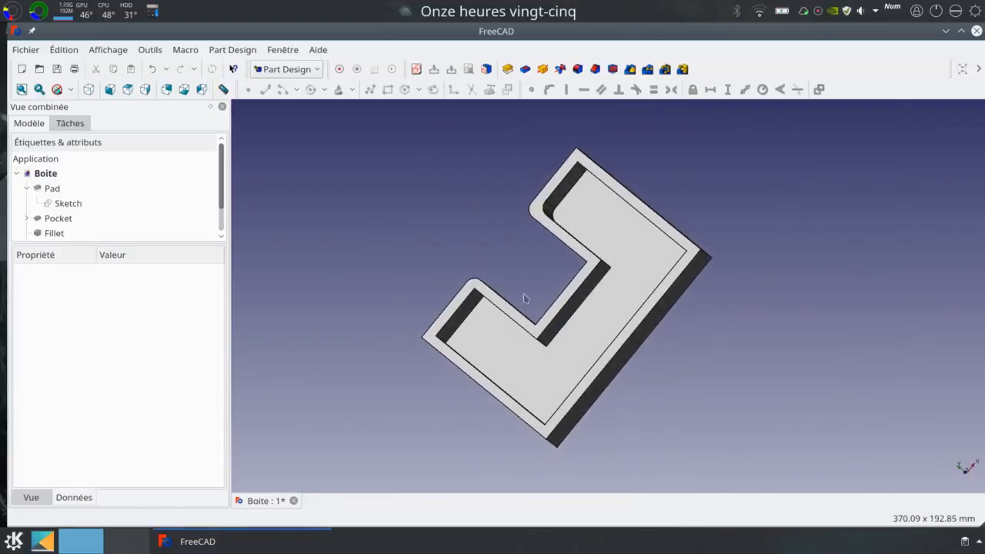
# Select the pad's base sketch in the model tree to examine its properties and constraints
pyautogui.click(67, 123)
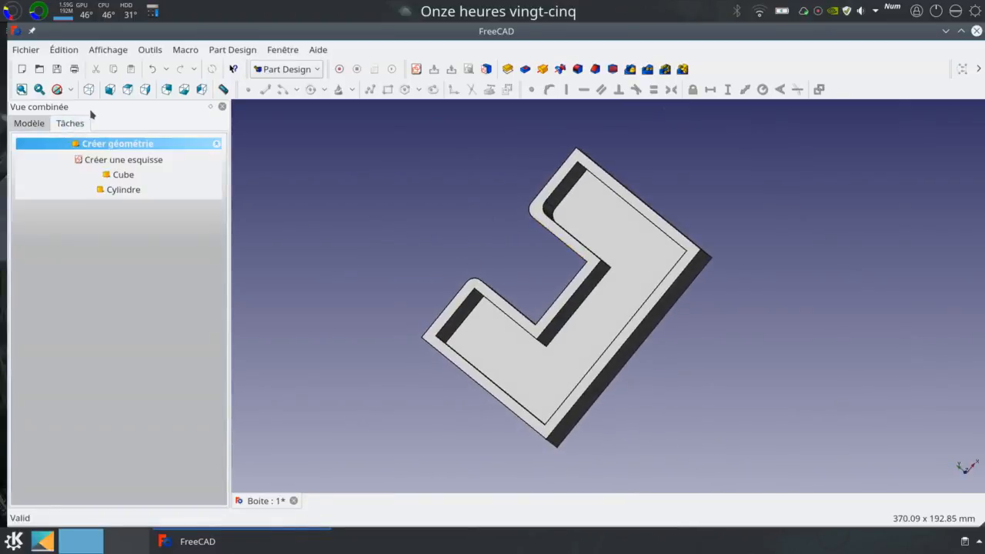
pyautogui.click(29, 124)
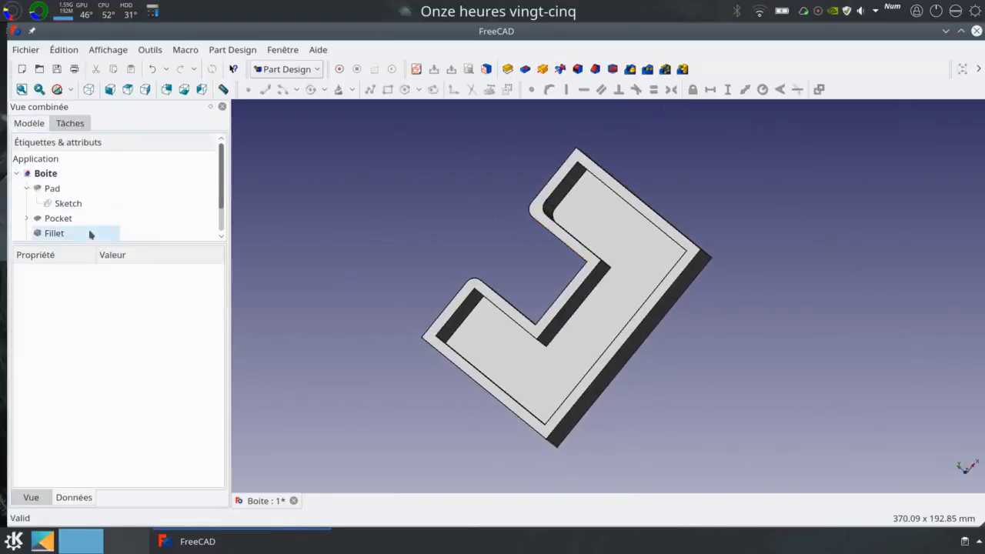
pyautogui.click(56, 203)
pyautogui.moveTo(7, 313)
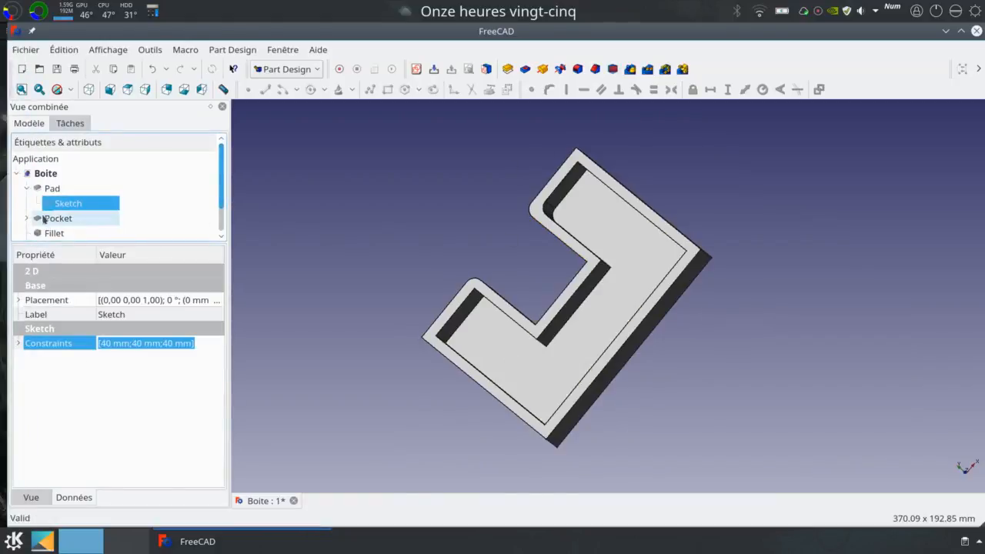
# Set the Largueur constraint of the pad's base sketch to 50 mm
pyautogui.click(18, 344)
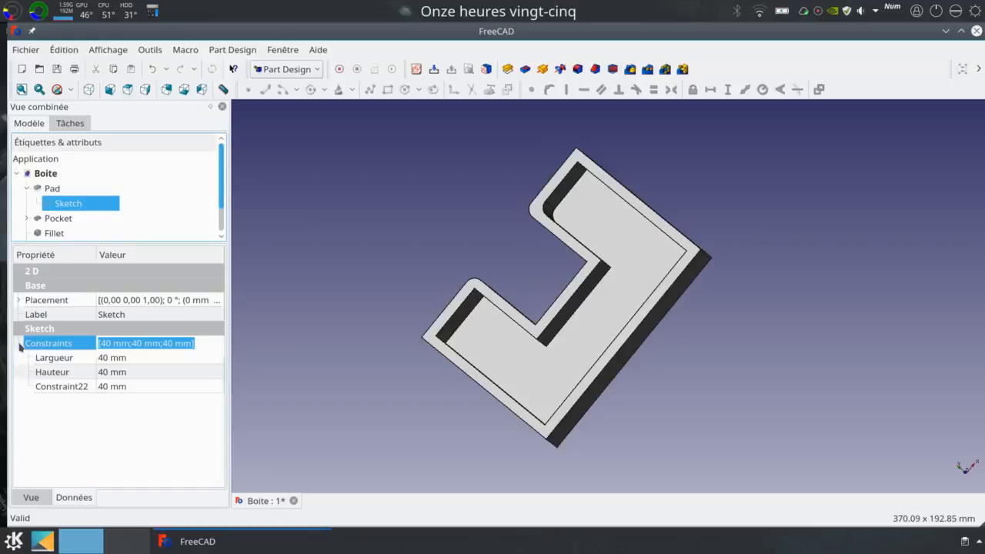
pyautogui.click(105, 359)
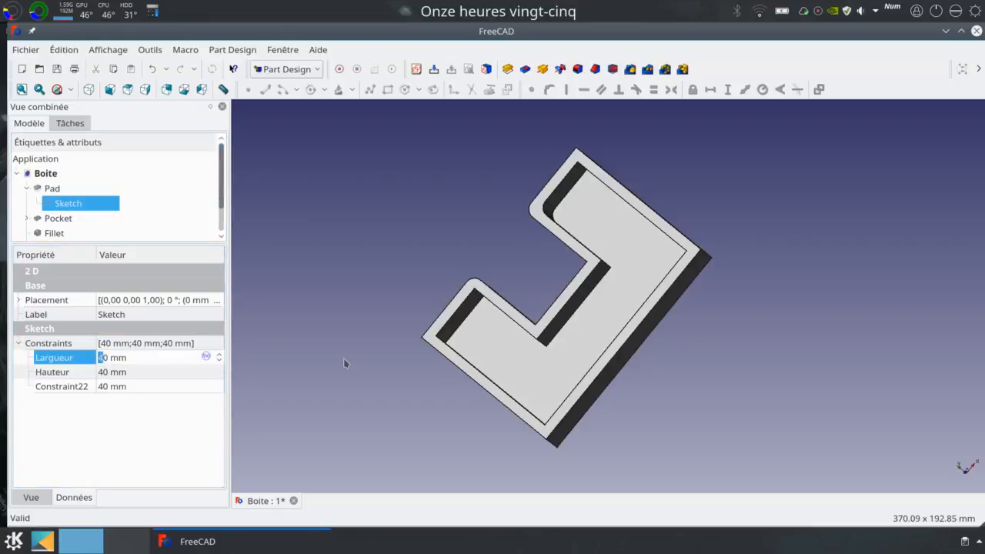
pyautogui.write('5')
pyautogui.press('Return')
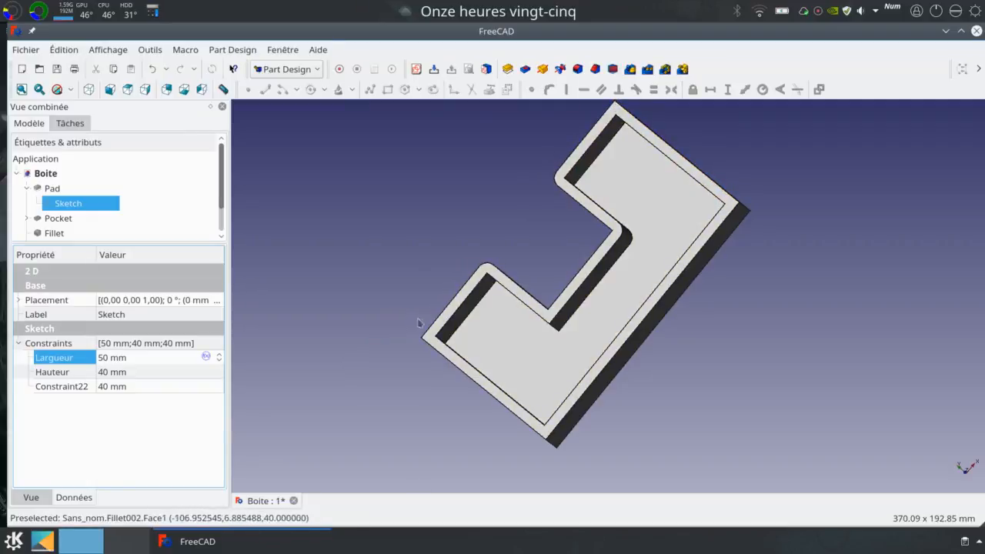
pyautogui.moveTo(734, 281); pyautogui.dragTo(862, 279, button='middle')
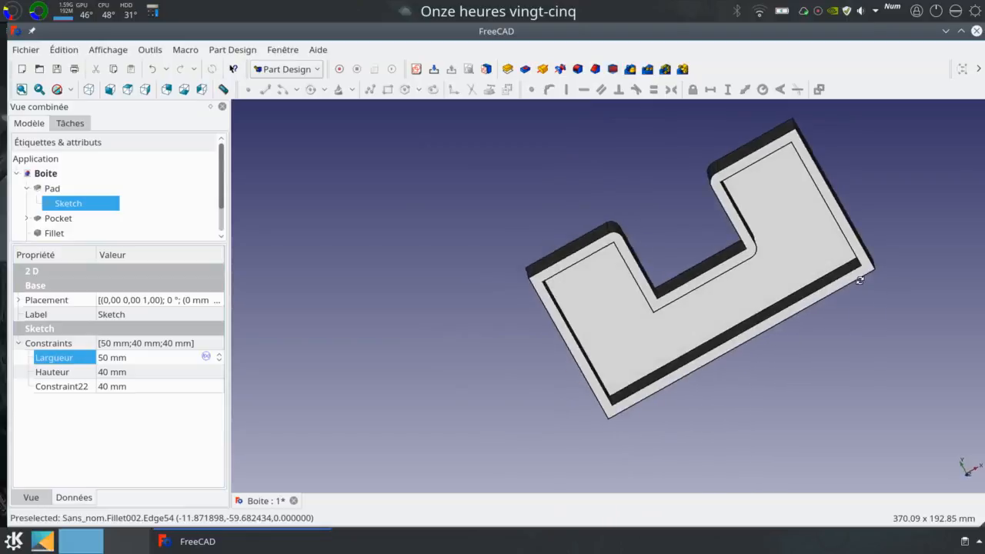
# Try setting Constraint17 of the pocket's sketch to 10 mm and inspect the hollowed solid
pyautogui.click(27, 219)
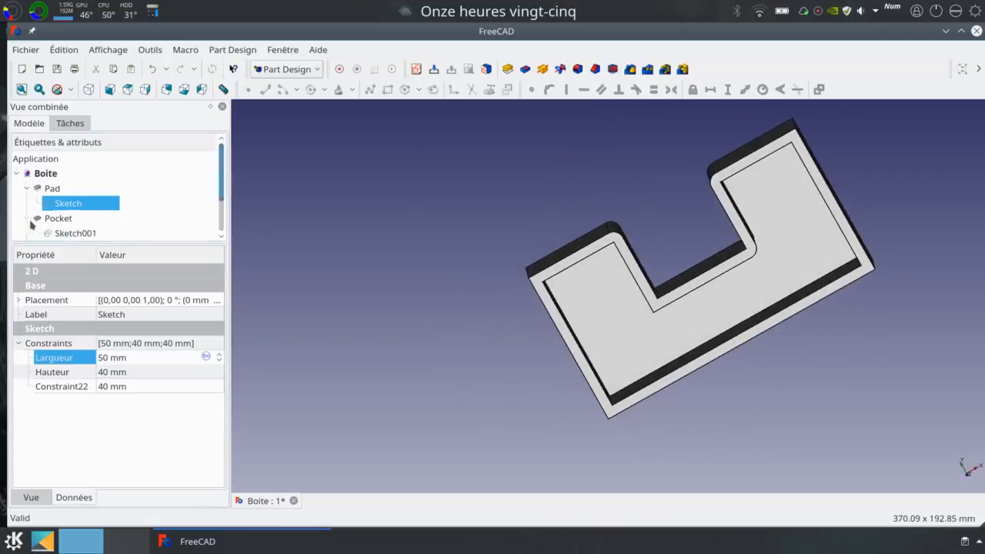
pyautogui.scroll(-1, 128, 205)
pyautogui.click(76, 189)
pyautogui.click(109, 347)
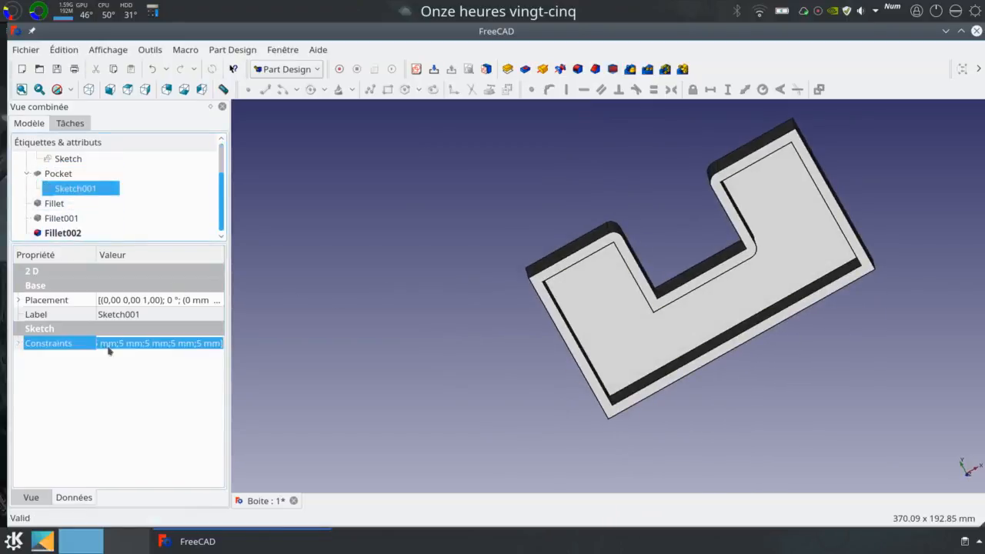
pyautogui.click(20, 343)
pyautogui.click(110, 358)
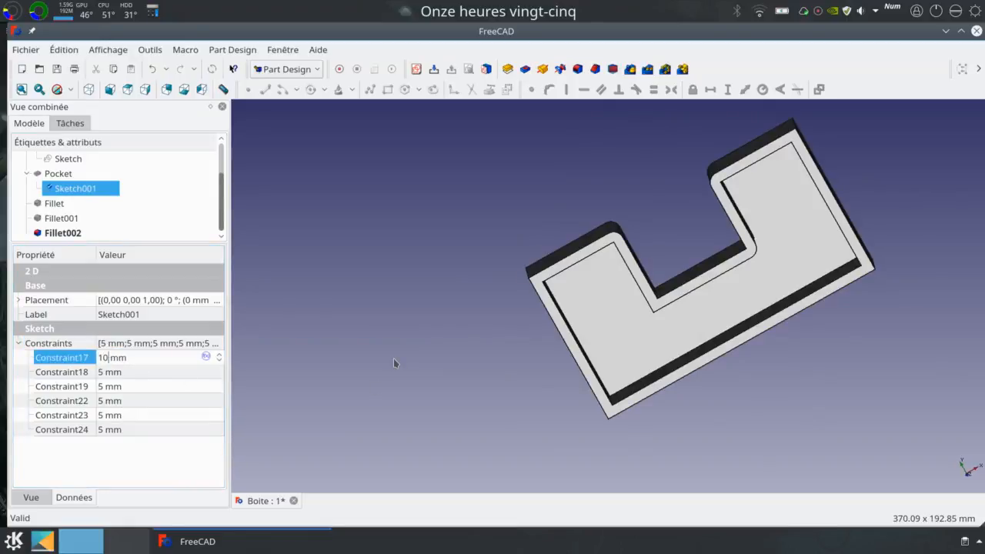
pyautogui.write('10')
pyautogui.press('Return')
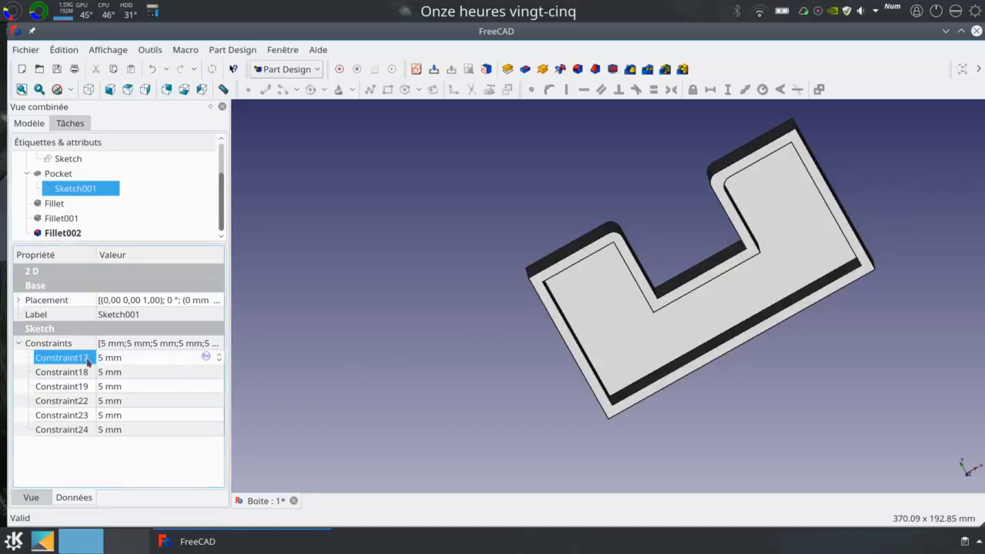
pyautogui.moveTo(843, 284); pyautogui.dragTo(645, 261, button='middle')
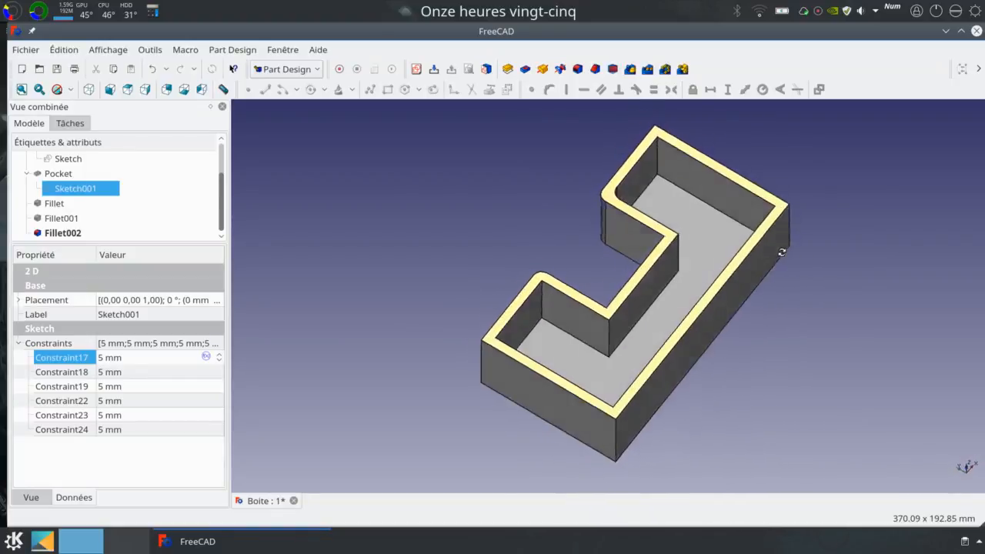
pyautogui.moveTo(759, 330); pyautogui.dragTo(803, 330, button='middle')
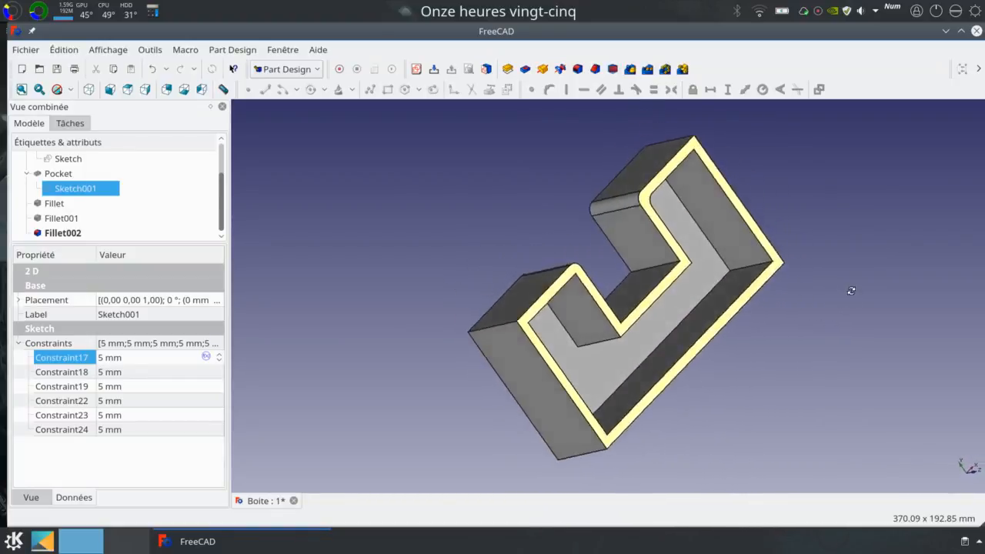
pyautogui.click(421, 247)
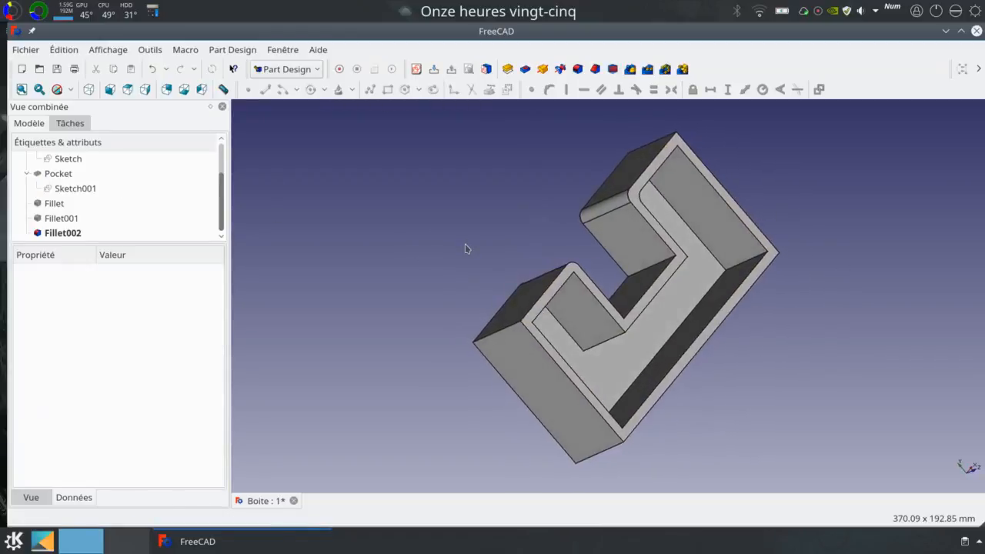